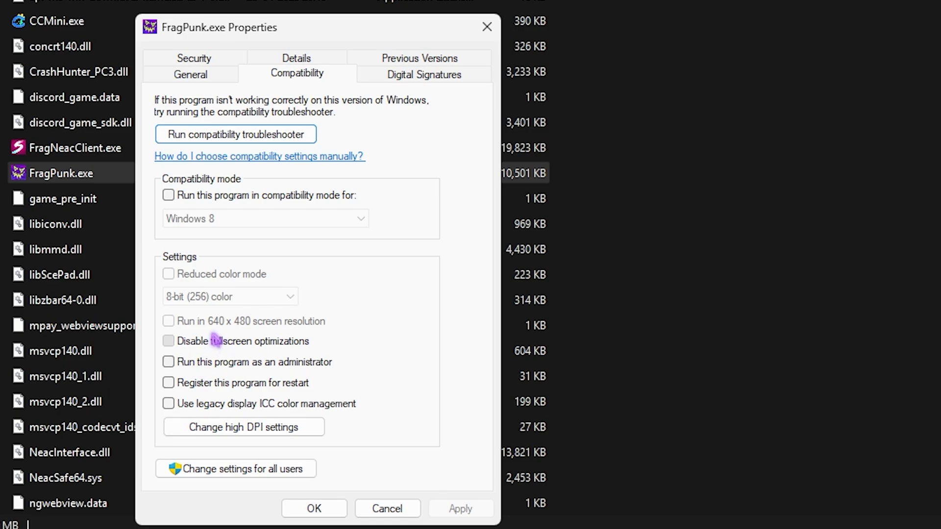
Step: Disable fullscreen optimizations for FragPunk.exe, visit its high DPI settings, and apply the compatibility changes before closing the properties
left_click(248, 427)
left_click(361, 437)
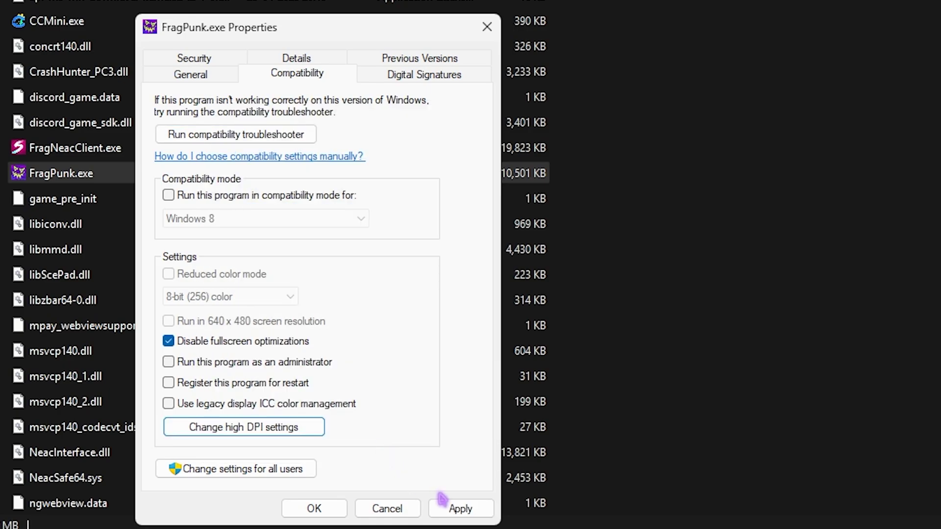
left_click(445, 508)
left_click(486, 27)
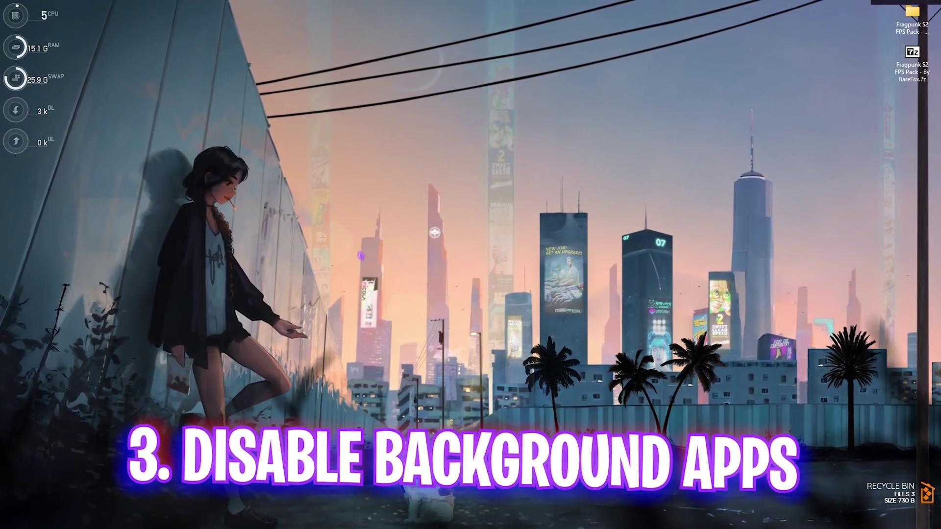
Step: Search Windows for group policy and open the Local Group Policy Editor in a maximized window
key("super")
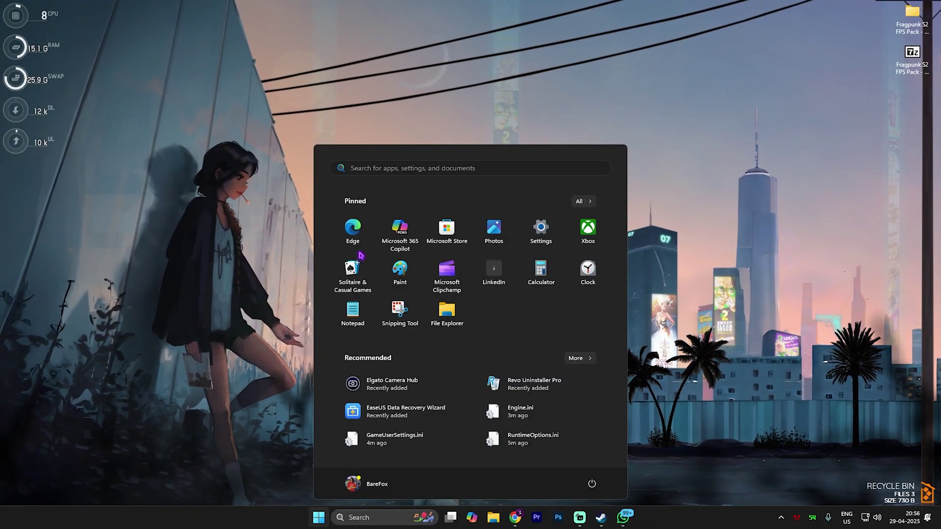
type("group")
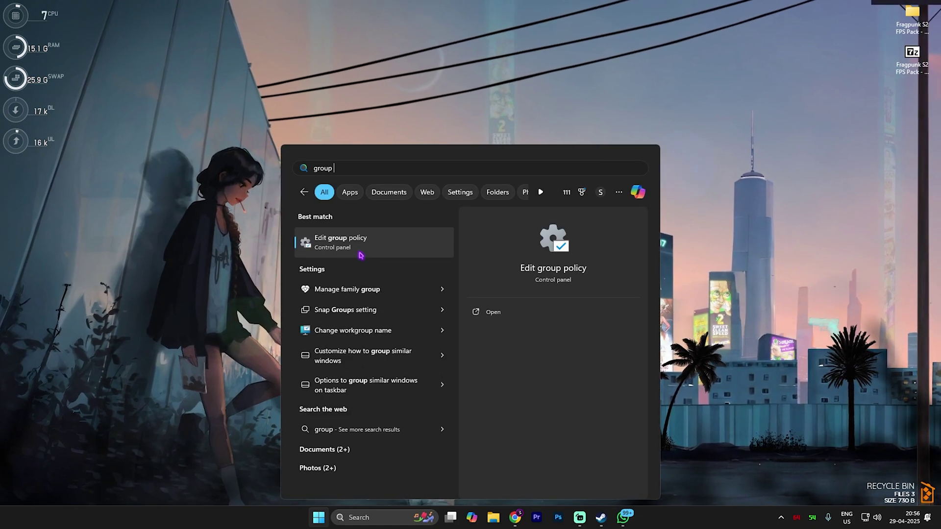
left_click(305, 245)
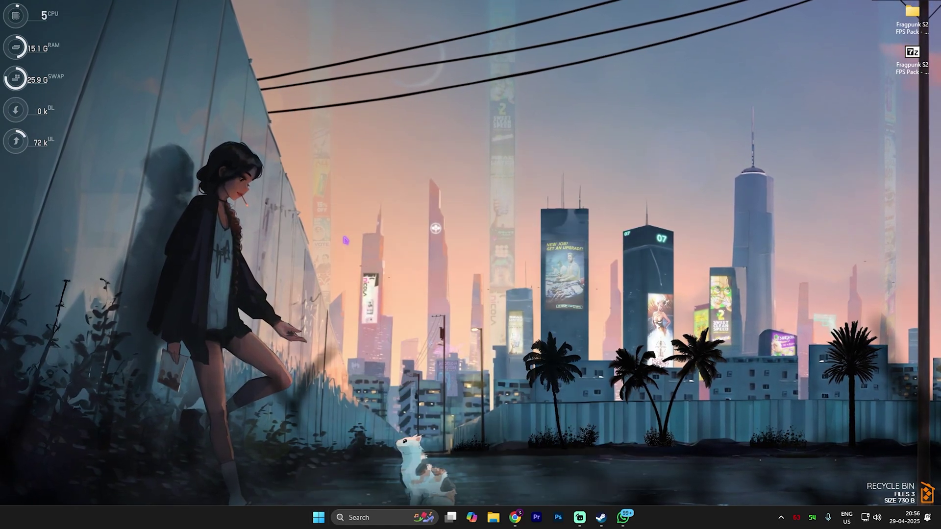
double_click(415, 86)
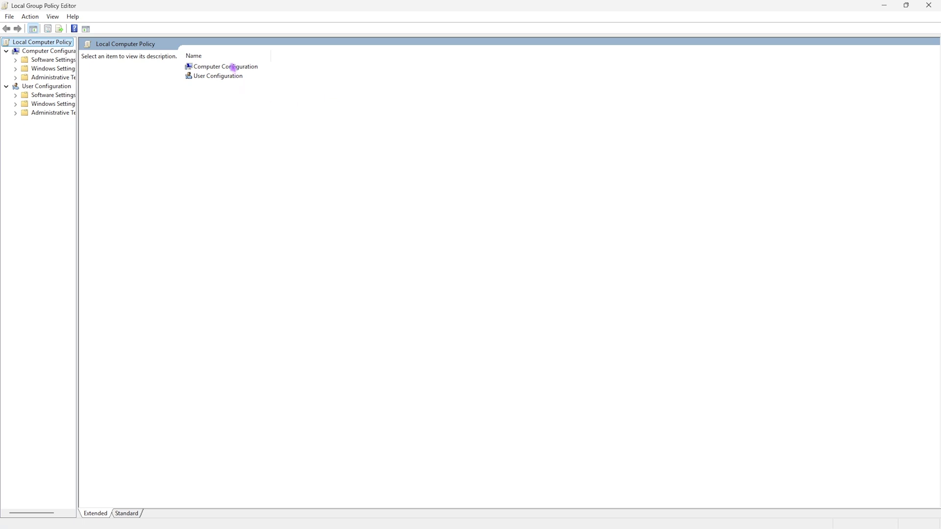
Step: Go to the App Privacy policies under Computer Configuration, Administrative Templates, Windows Components
double_click(233, 67)
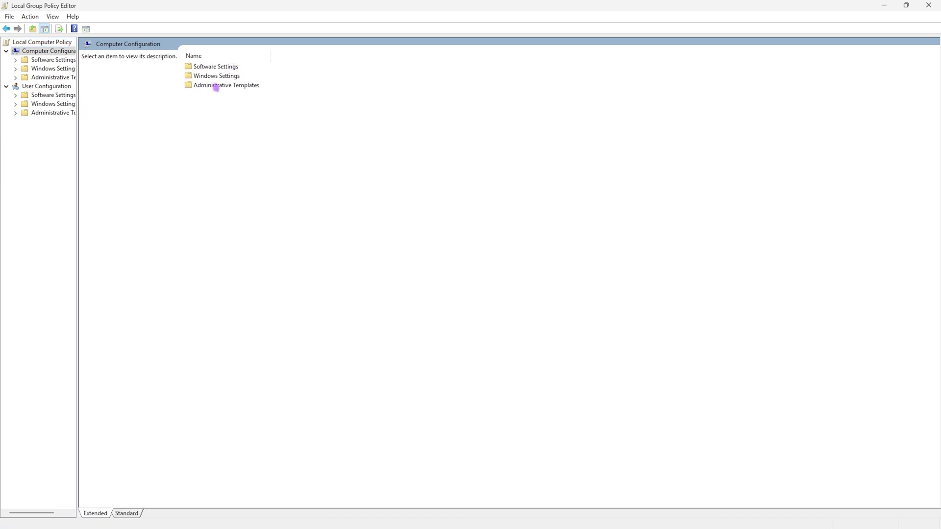
double_click(235, 92)
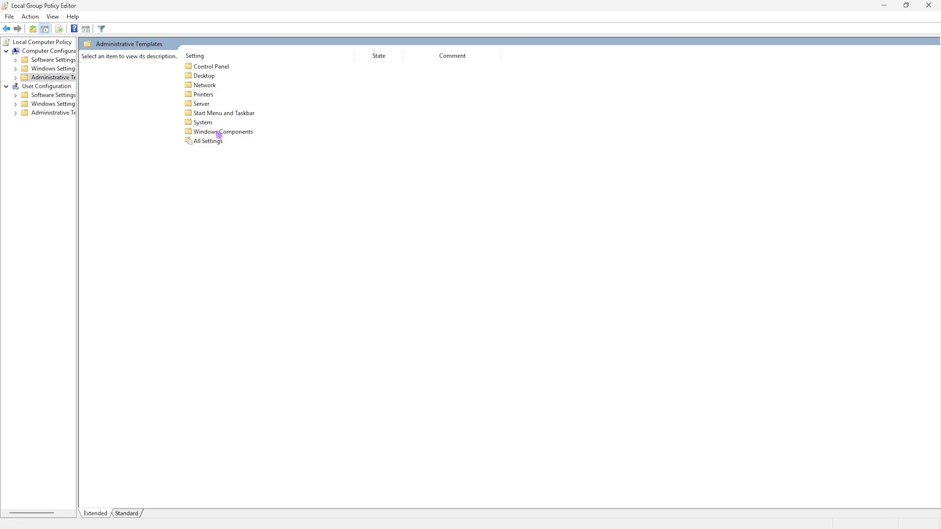
double_click(219, 133)
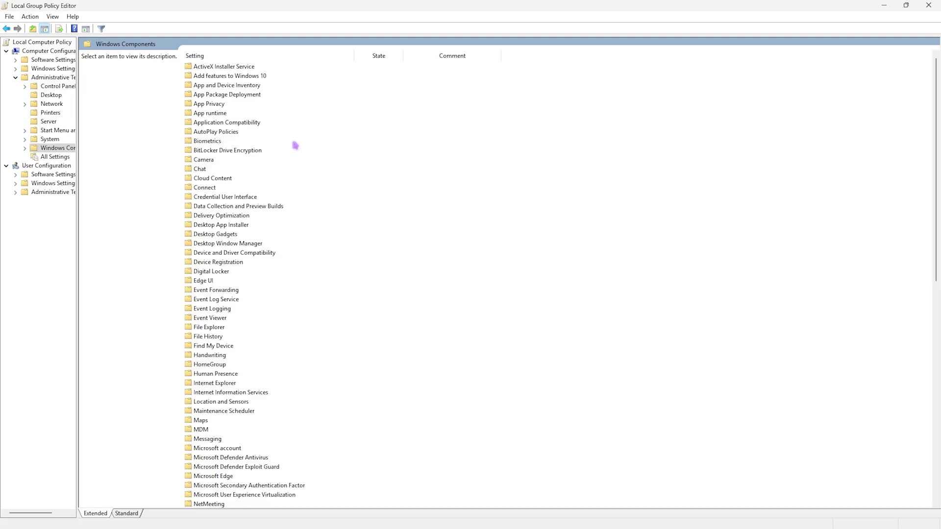
double_click(213, 105)
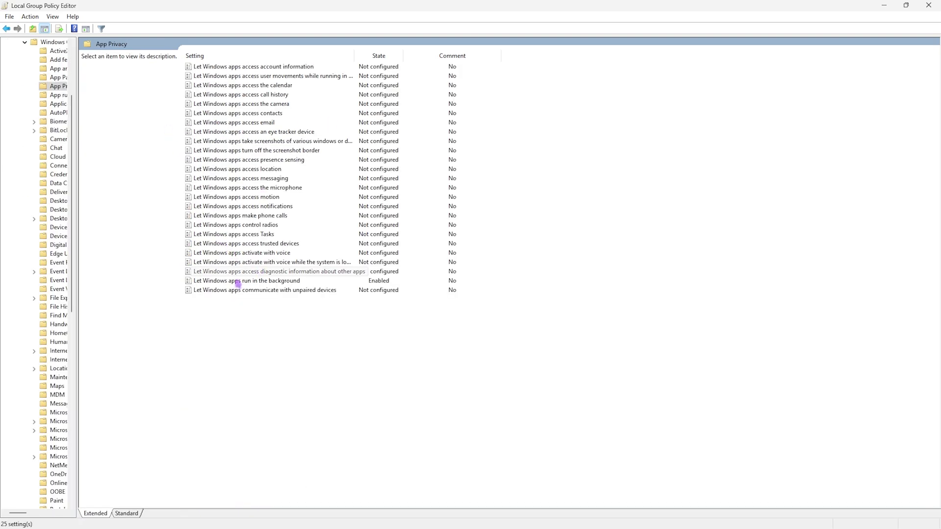
Step: Set the enabled policy "Let Windows apps run in the background" to Force Deny for all apps, save it, and close the editor
left_click(218, 281)
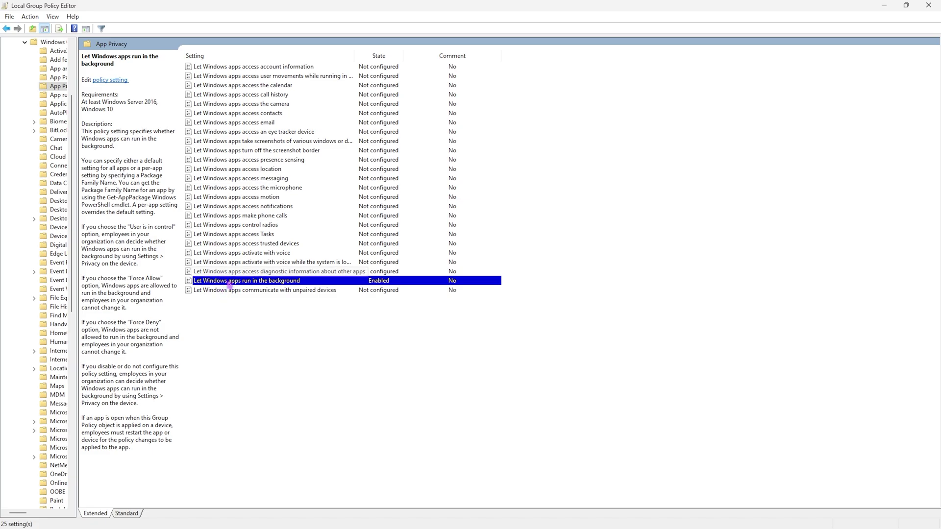
double_click(229, 283)
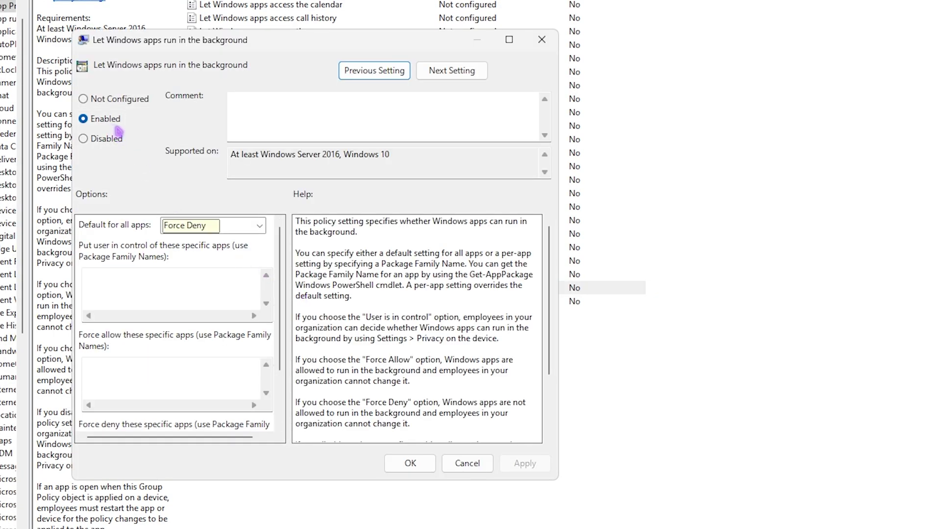
left_click(186, 227)
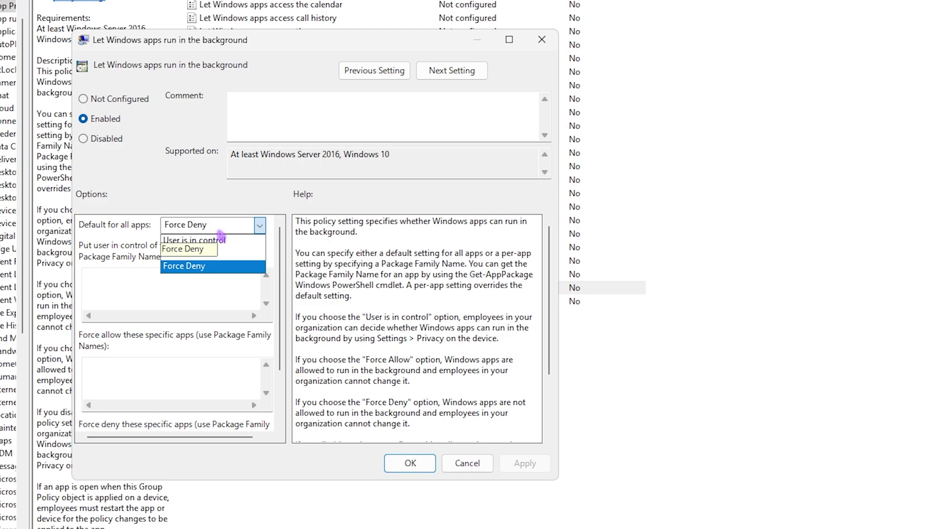
left_click(218, 267)
left_click(515, 463)
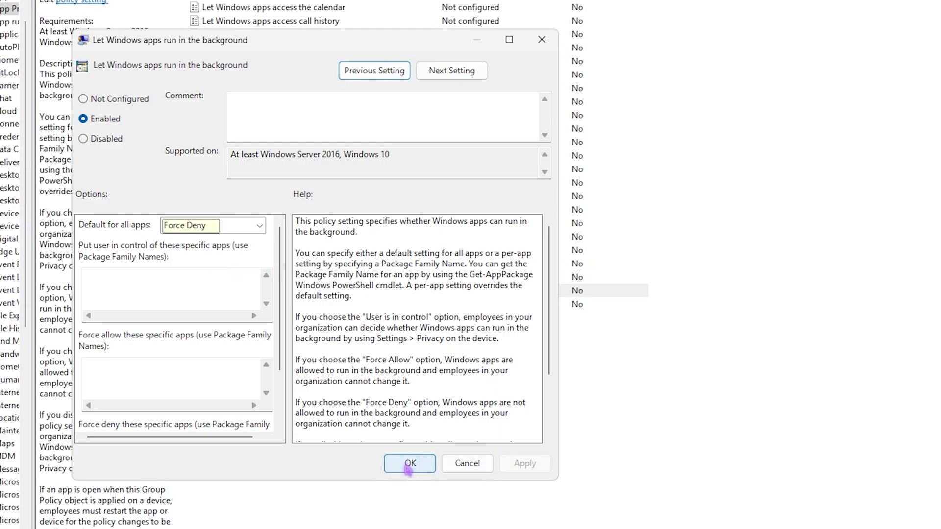
left_click(407, 464)
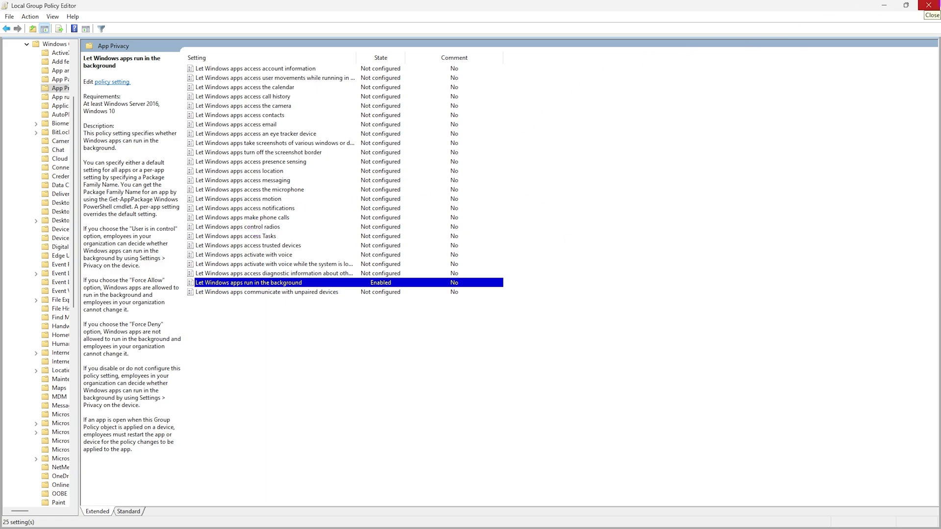
left_click(928, 6)
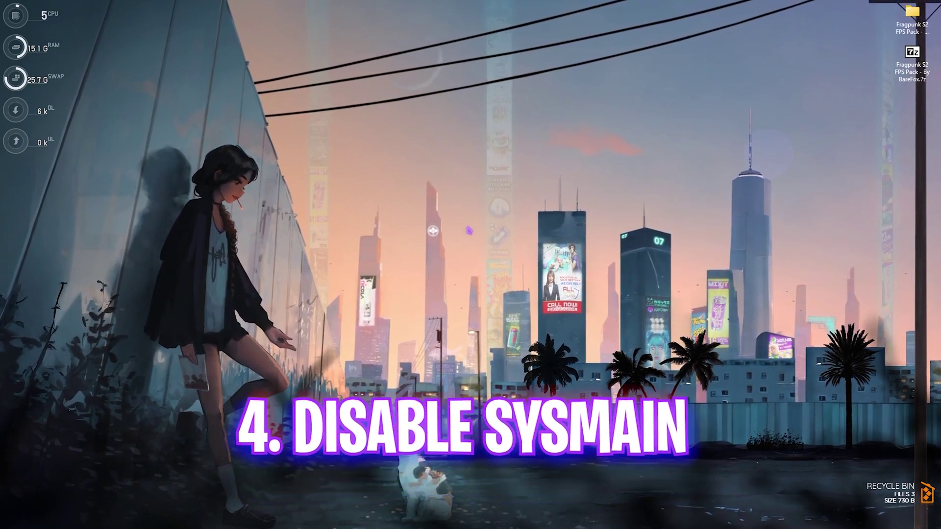
Step: Search Windows for services and open the Services console in a maximized window
key("super")
type("ser")
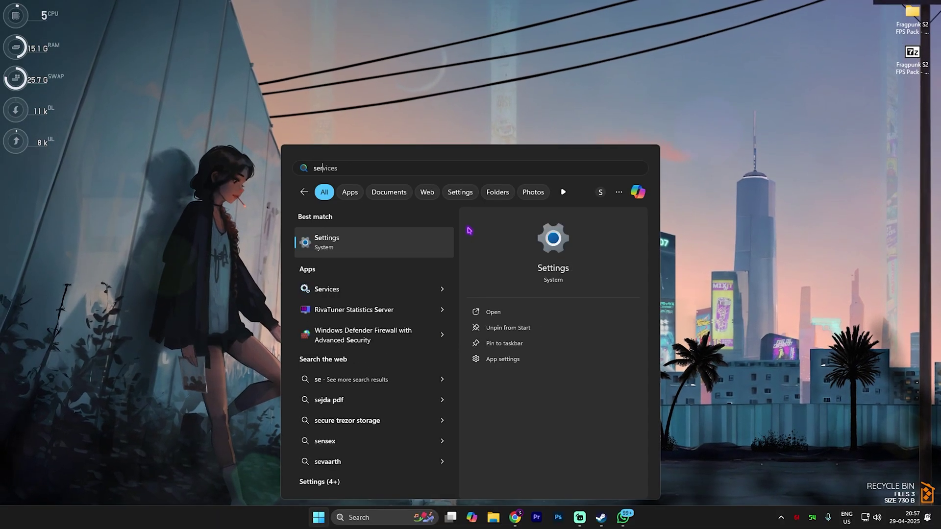
type("vices")
left_click(386, 243)
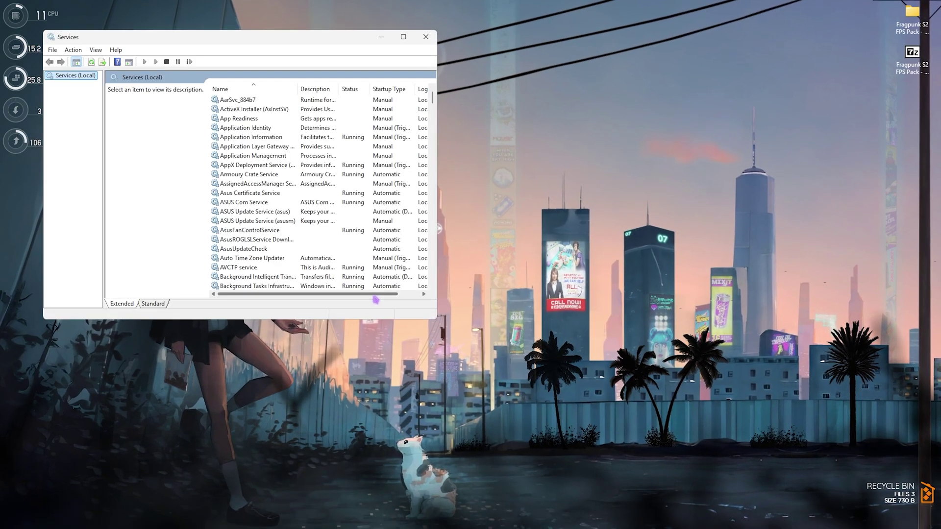
left_click(403, 37)
Step: Find the SysMain service, choose Disabled as its startup type, and close its properties
left_click(210, 122)
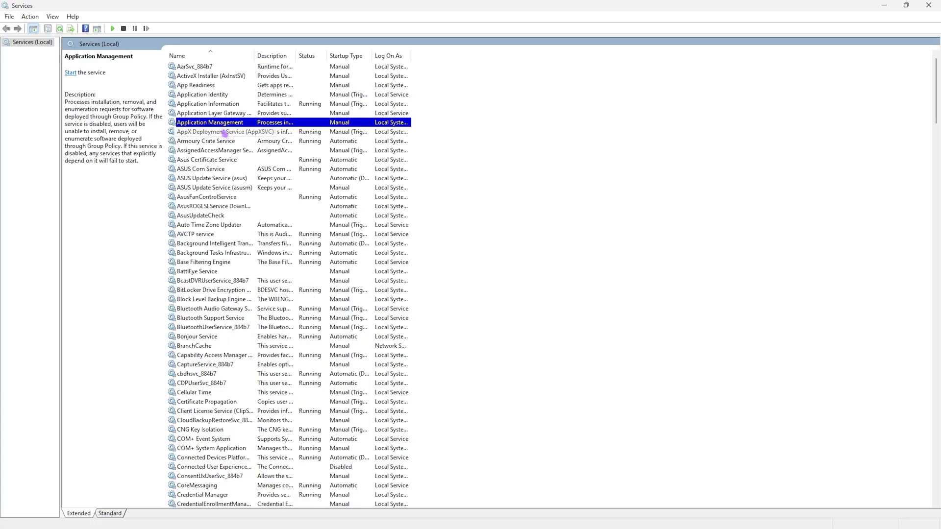
key("s")
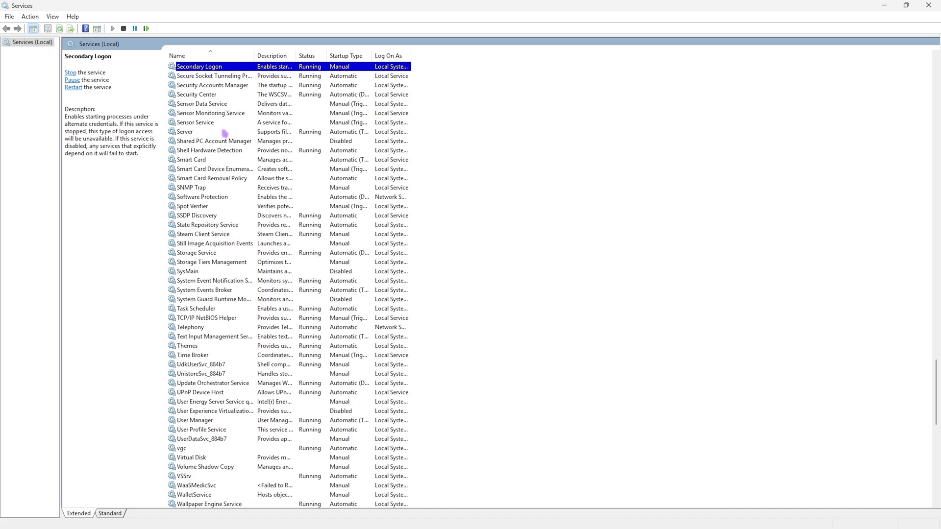
left_click(208, 272)
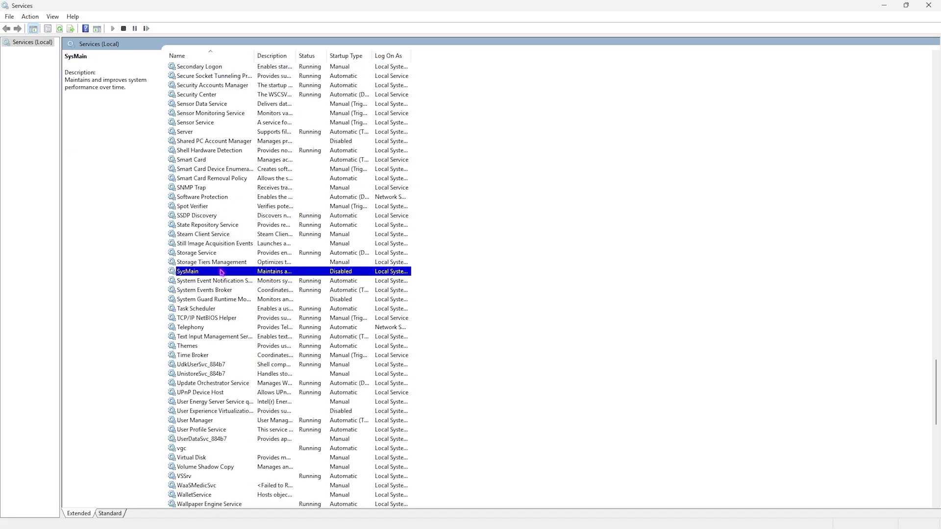
right_click(222, 272)
left_click(257, 363)
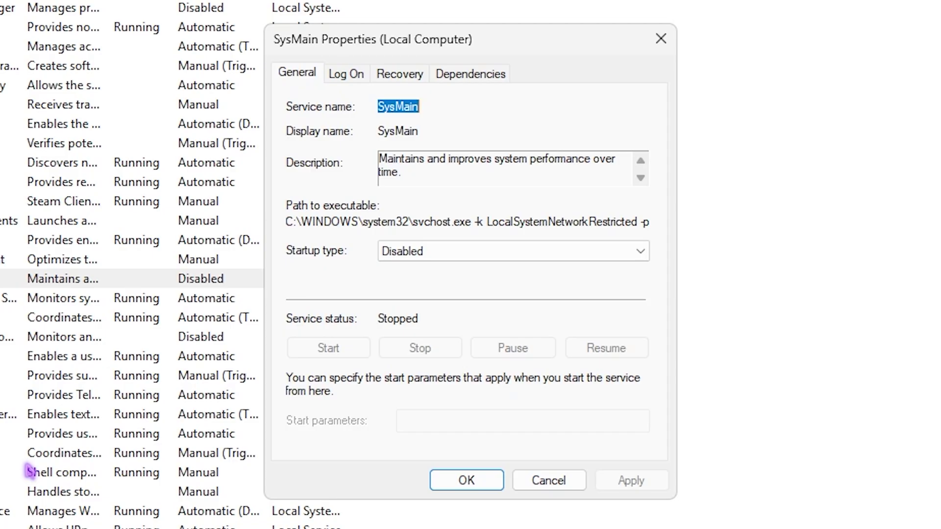
left_click(448, 252)
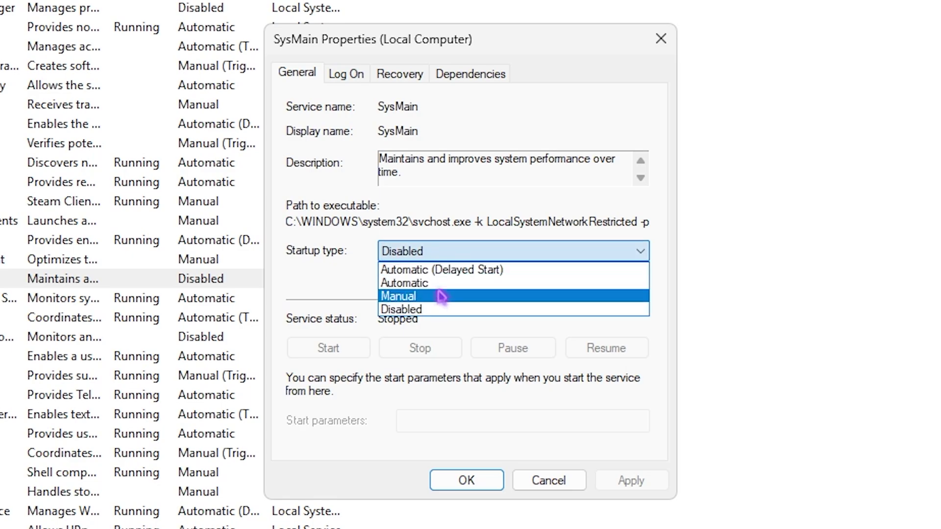
left_click(436, 308)
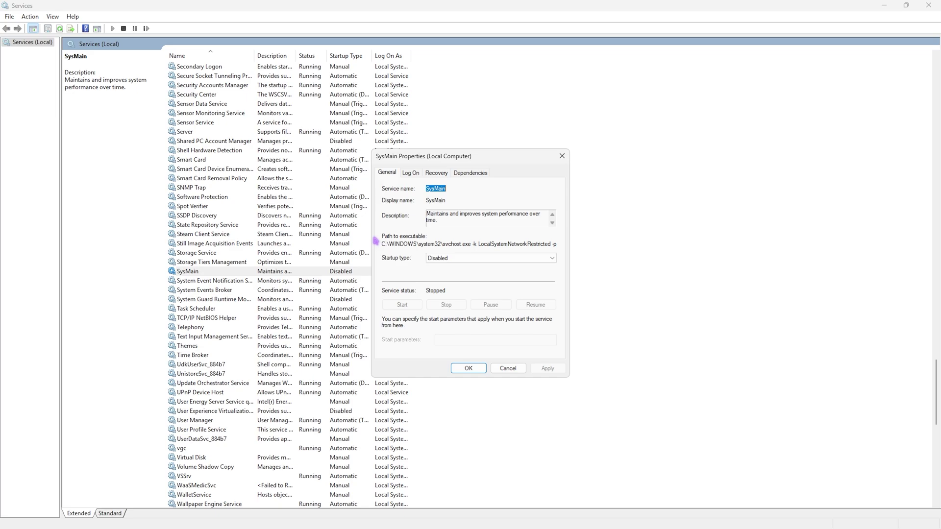
left_click(562, 156)
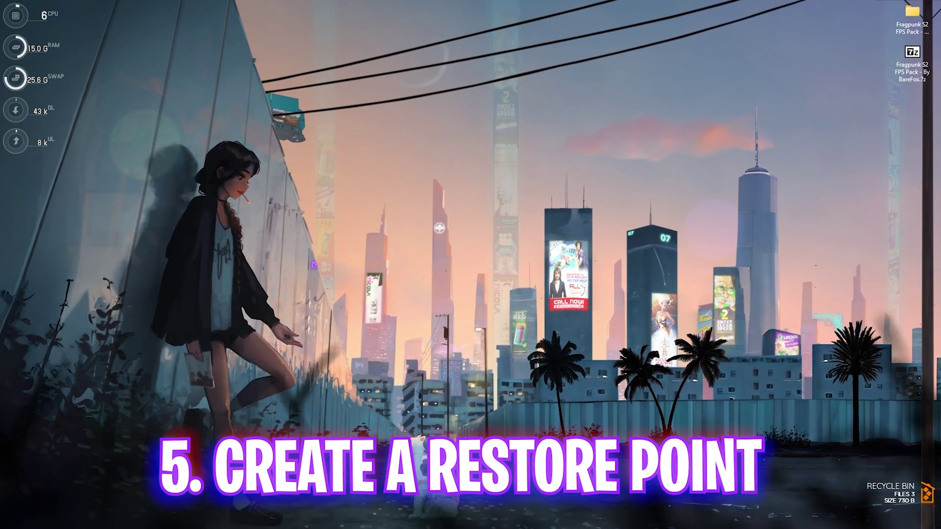
Step: Search Windows for "create a restore point" and open the System Protection settings
key("super")
type("create a restore point")
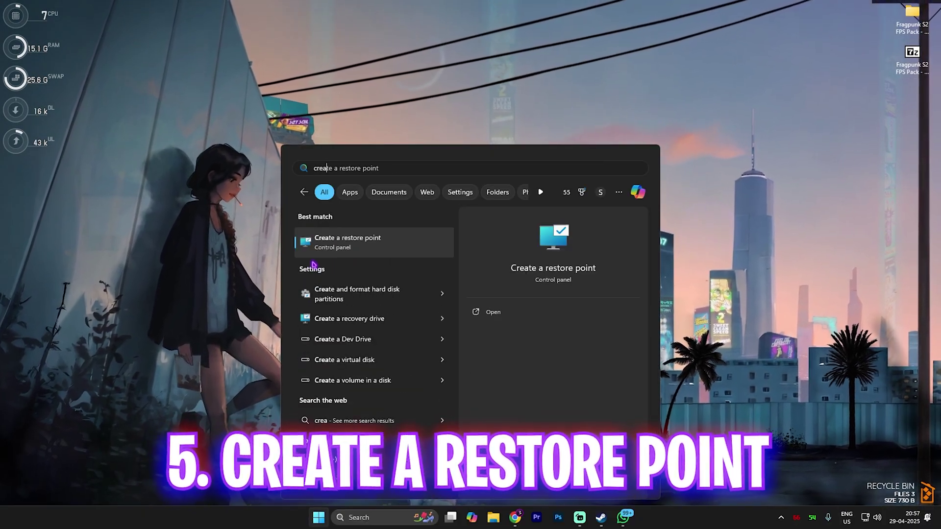
key("Return")
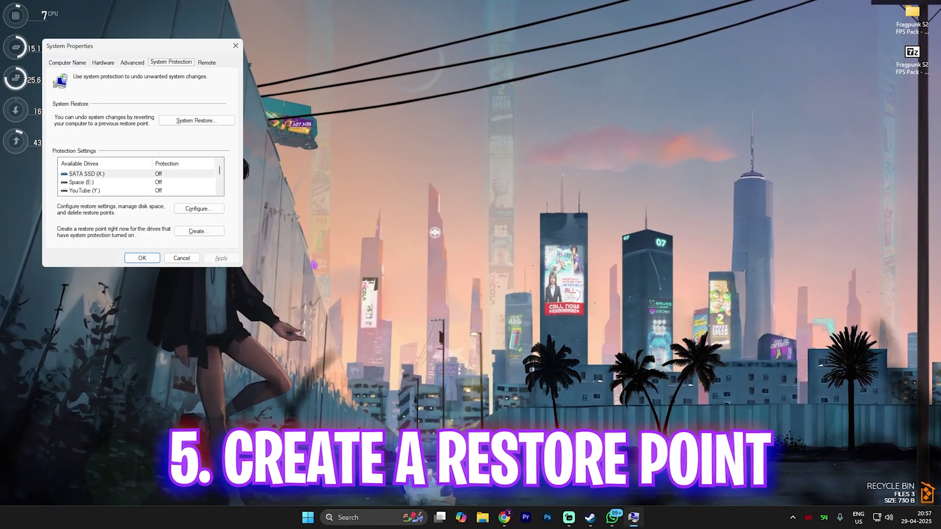
Step: Create a restore point described as "Fragpunk" with Local Disk (C:) selected, and dismiss the dialog
scroll(141, 181, "down", 1)
left_click(168, 190)
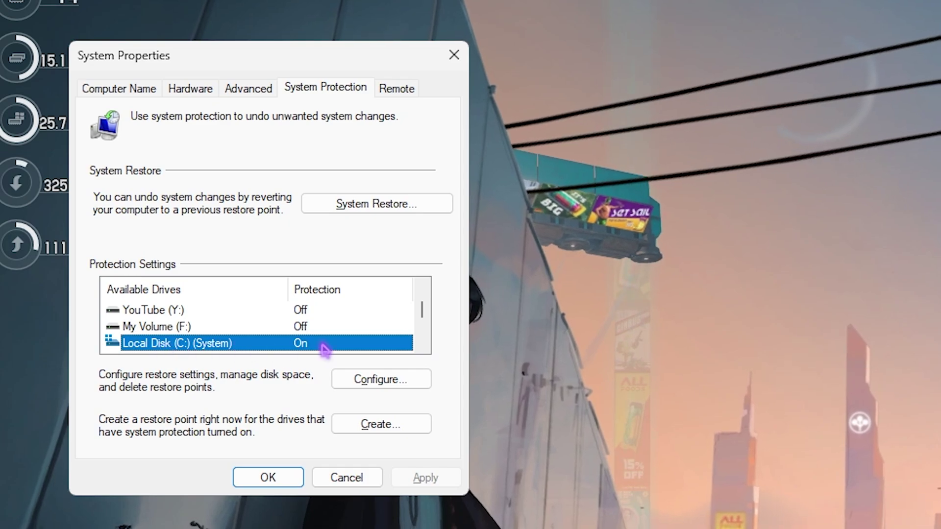
left_click(381, 423)
type("Frag")
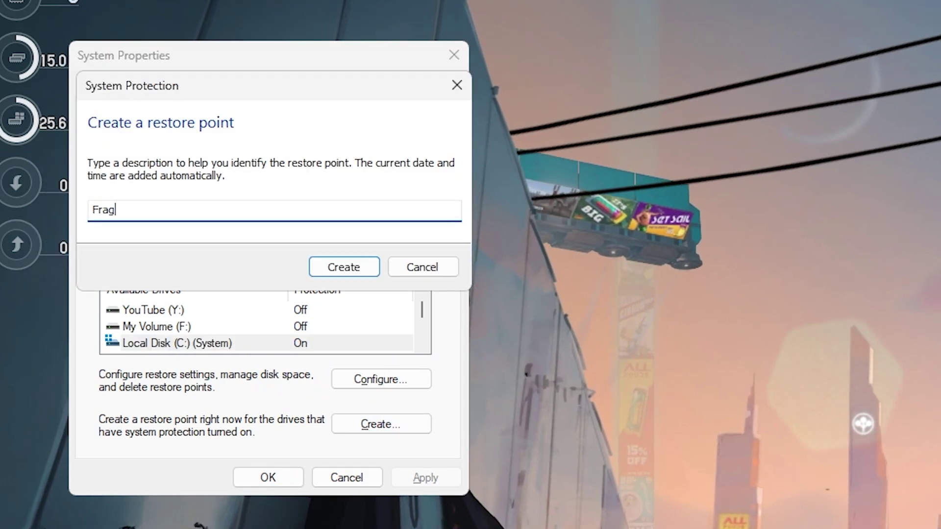
type("punk")
key("Return")
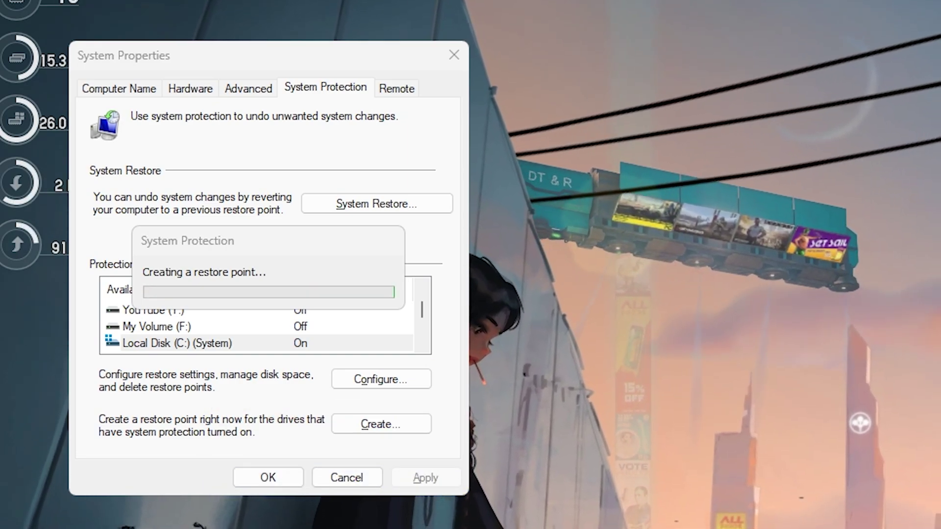
left_click(387, 281)
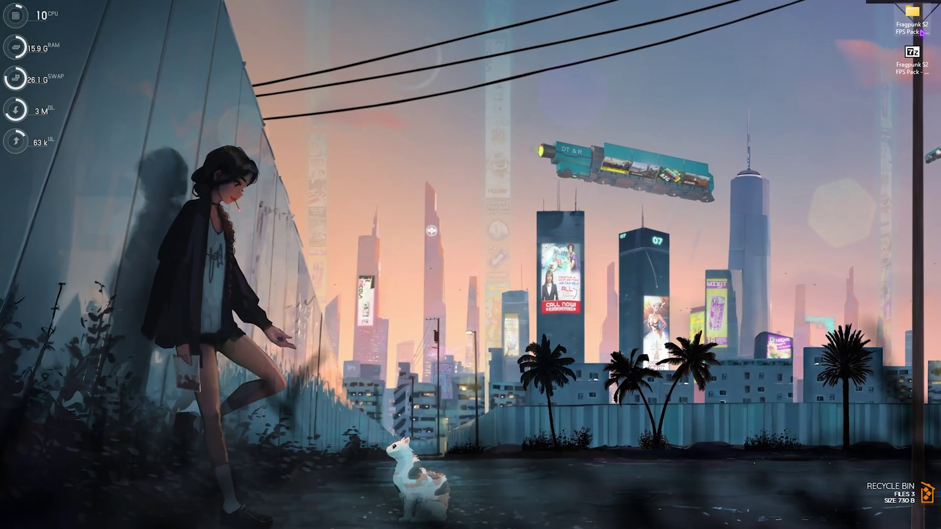
Step: Open the Fragpunk S2 FPS Pack folder from the desktop
mouse_move(923, 20)
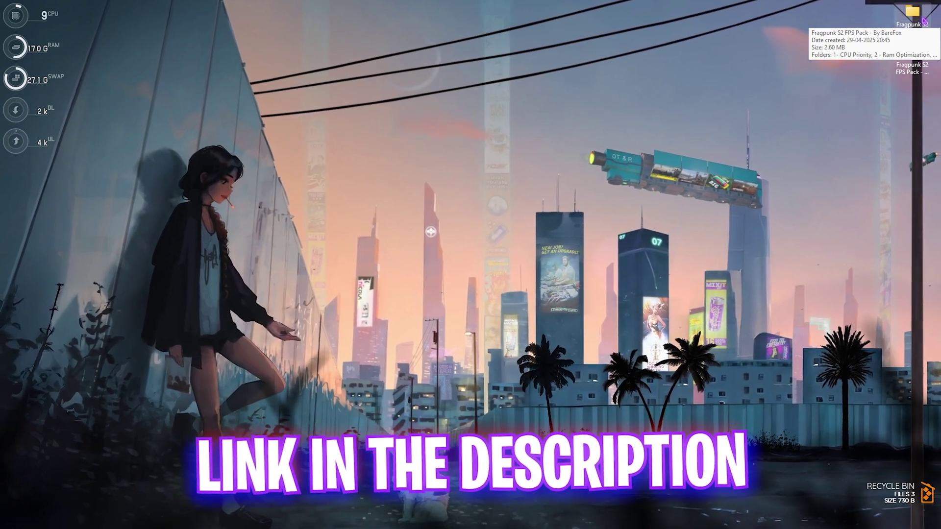
double_click(923, 19)
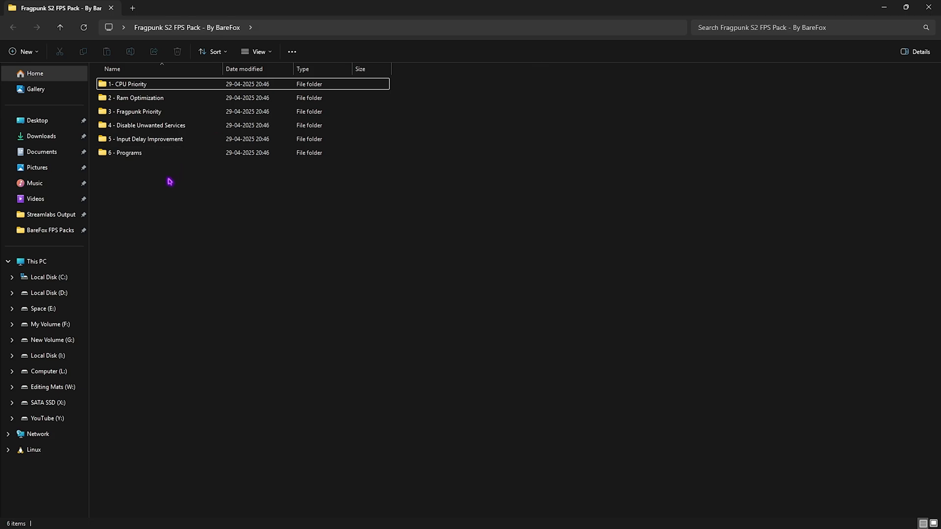
left_click_drag(169, 181, 163, 86)
left_click(161, 201)
Step: Open the AMD folder inside the "1- CPU Priority" folder
left_click(136, 84)
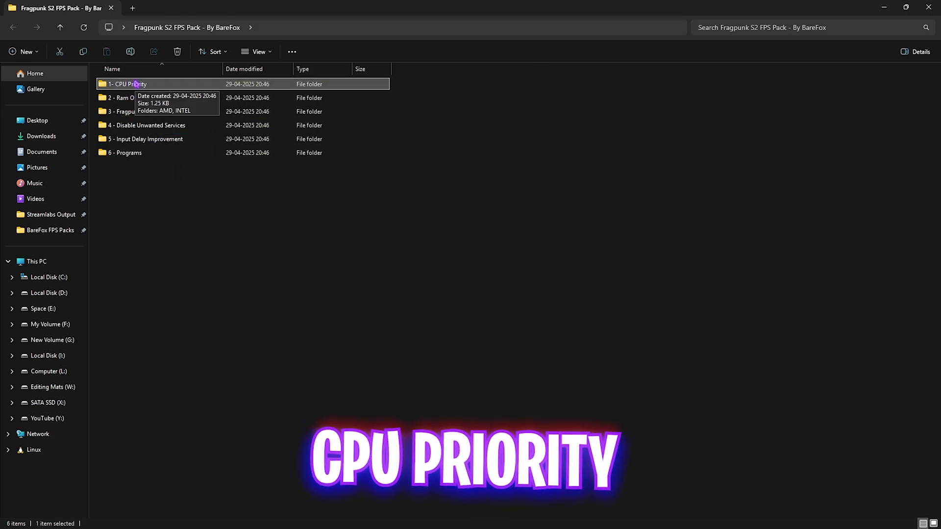
double_click(136, 84)
double_click(113, 85)
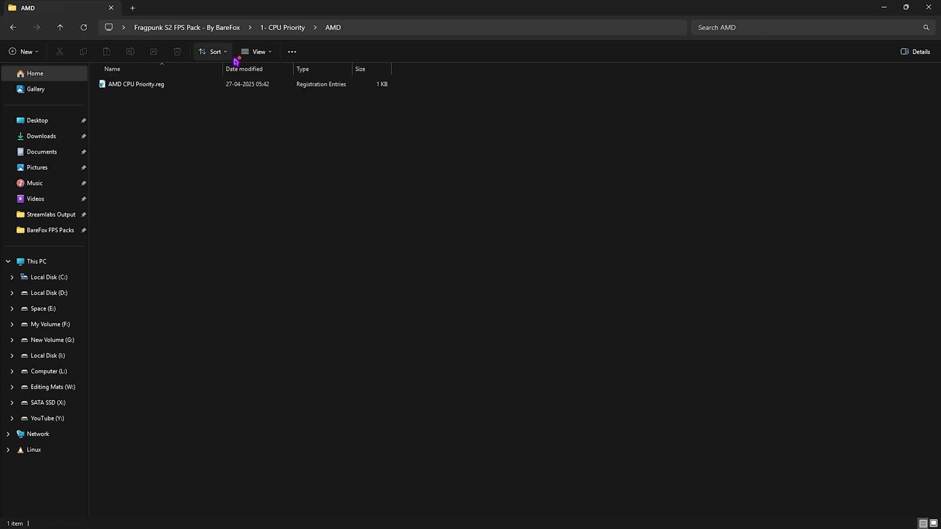
Step: Look at the registry file in the INTEL folder inside "1- CPU Priority"
left_click(276, 28)
double_click(124, 93)
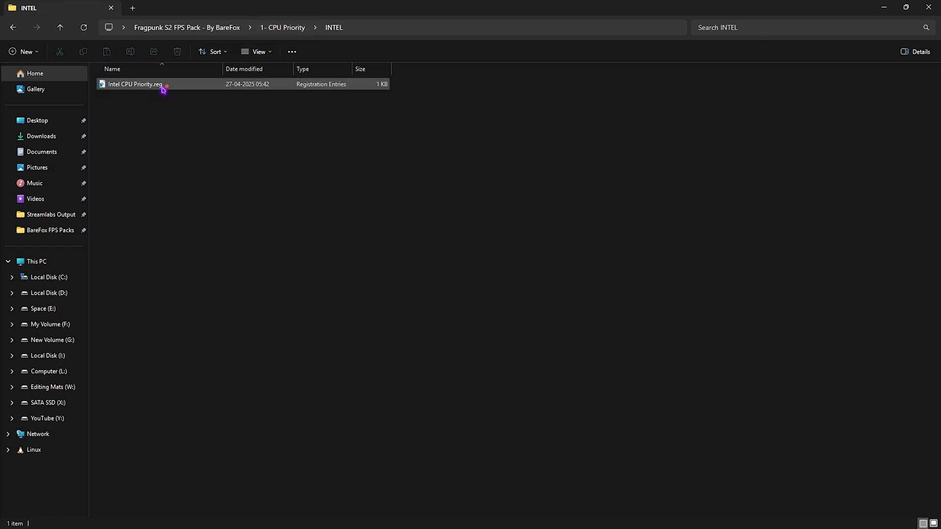
left_click(275, 29)
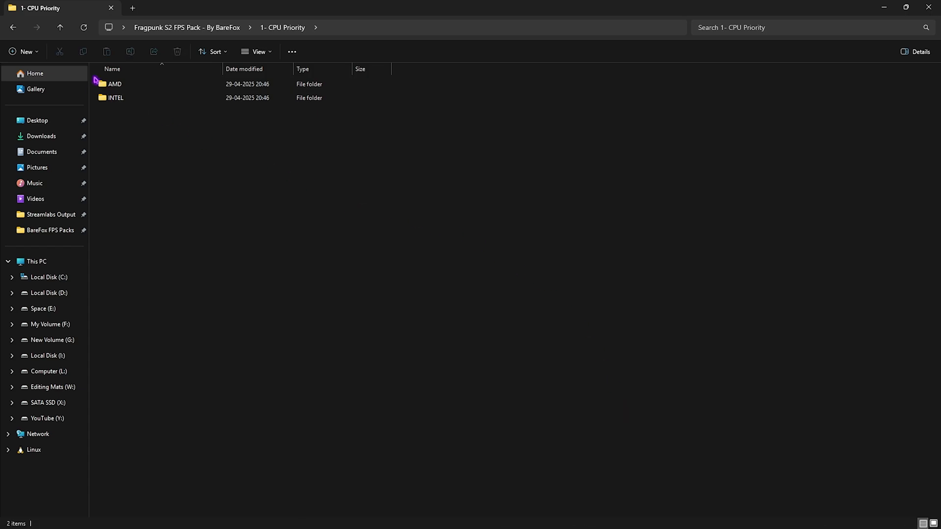
double_click(131, 98)
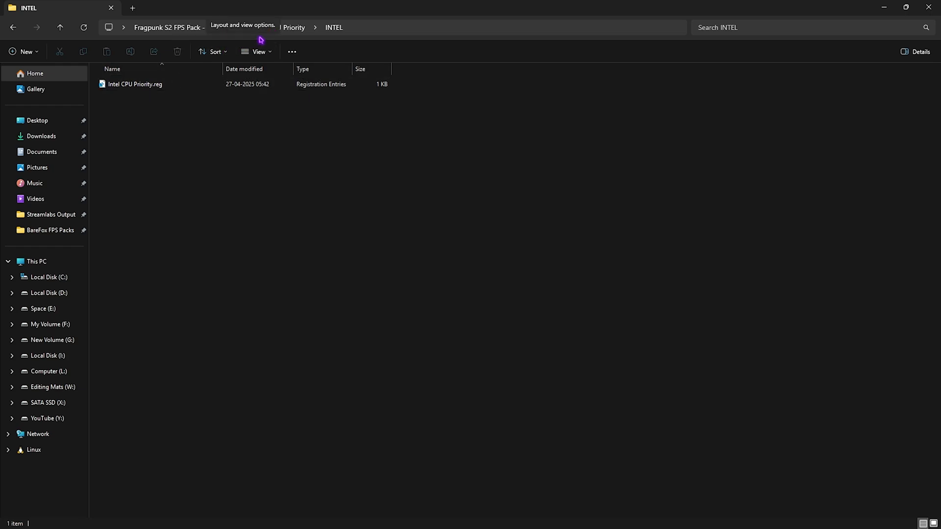
Step: Open the "2 - Ram Optimization" folder and highlight the 32GB Ram.reg file, followed by Reset to Default.reg
left_click(230, 28)
double_click(130, 97)
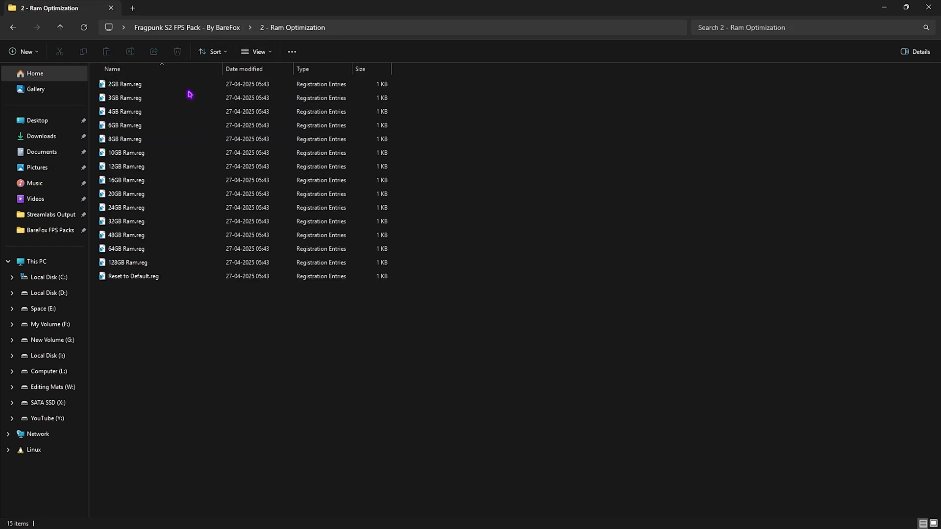
left_click_drag(430, 94, 360, 263)
left_click(444, 252)
left_click(177, 223)
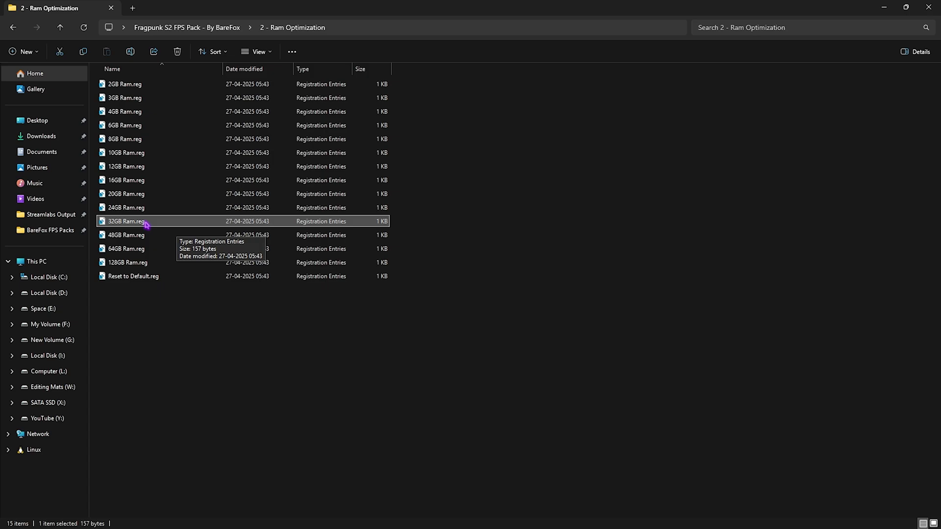
left_click(138, 277)
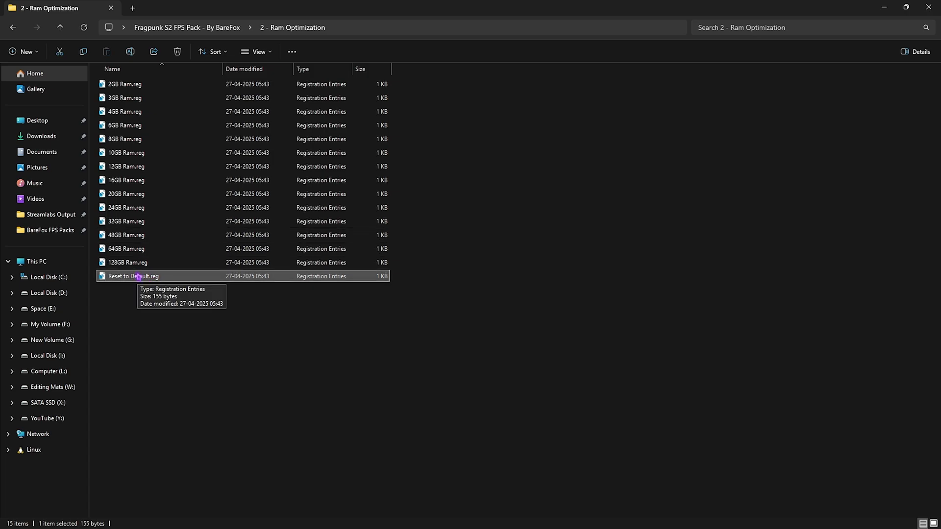
Step: Look through the "3 - Fragpunk Priority" folder and open the "4 - Disable Unwanted Services" folder
left_click(196, 28)
double_click(139, 112)
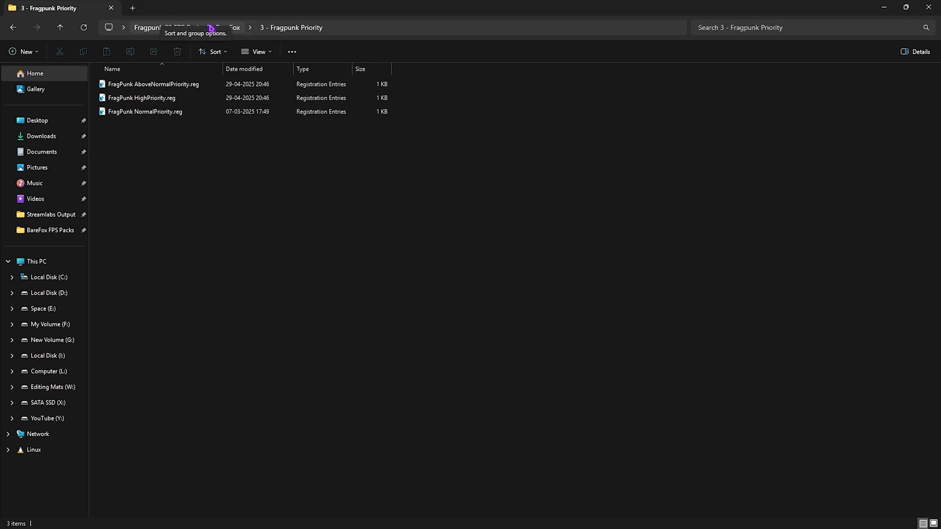
left_click(187, 27)
double_click(162, 125)
Step: Examine the service-disabling registry files, highlighting the Bluetooth and Printer Services ones, and open the Revert Registries folder
left_click_drag(177, 288, 168, 101)
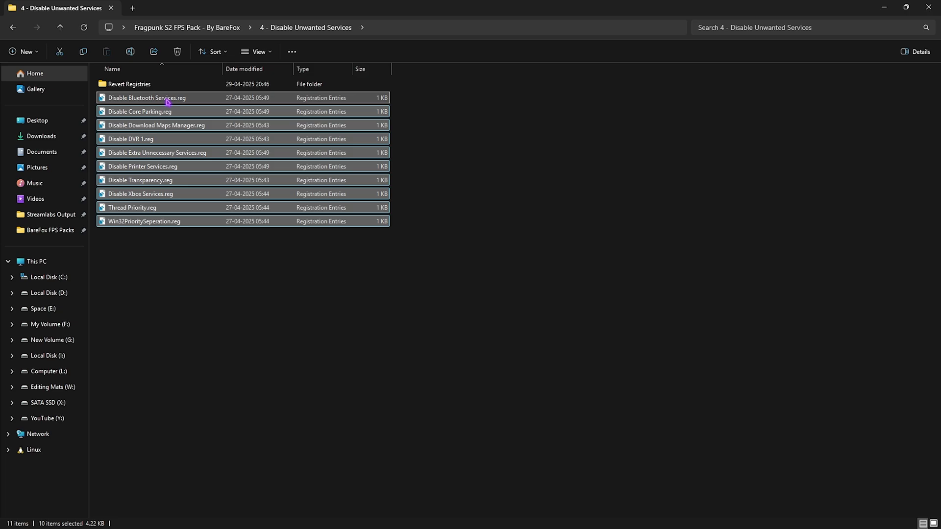
left_click(169, 162)
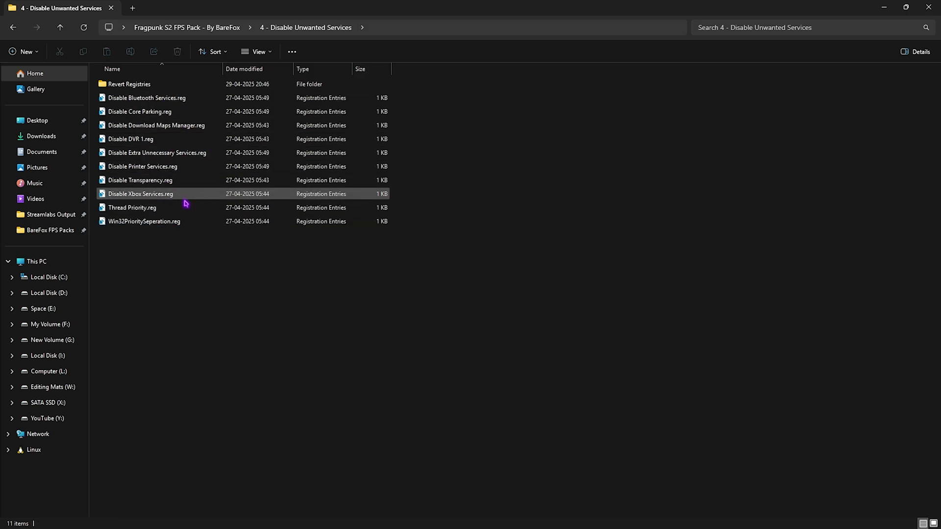
left_click(163, 99)
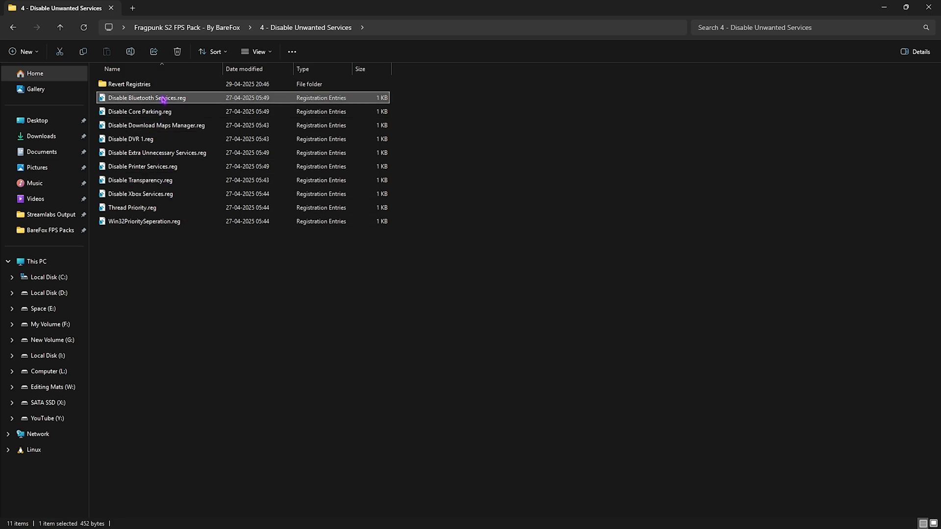
left_click(160, 172)
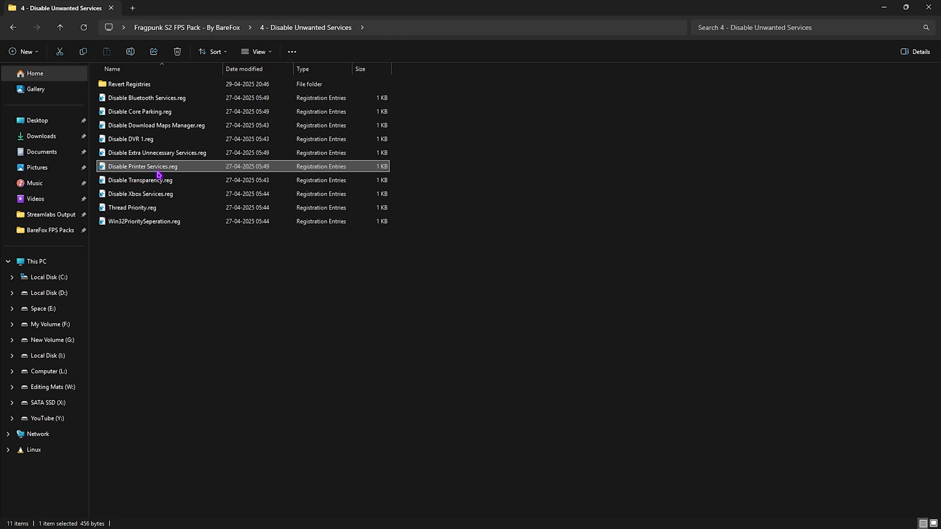
double_click(149, 86)
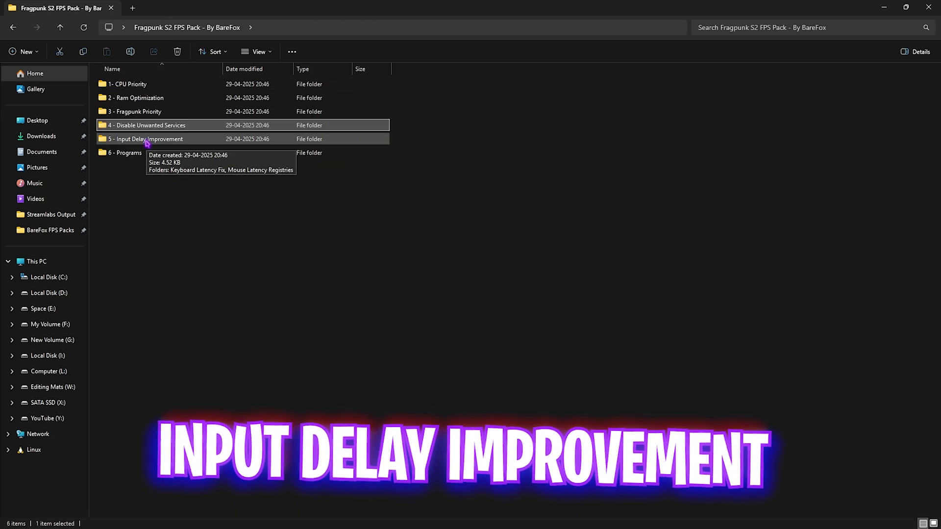
Step: Look through the Keyboard Latency Fix and Mouse Latency Registries folders inside "5 - Input Delay Improvement"
left_click(147, 140)
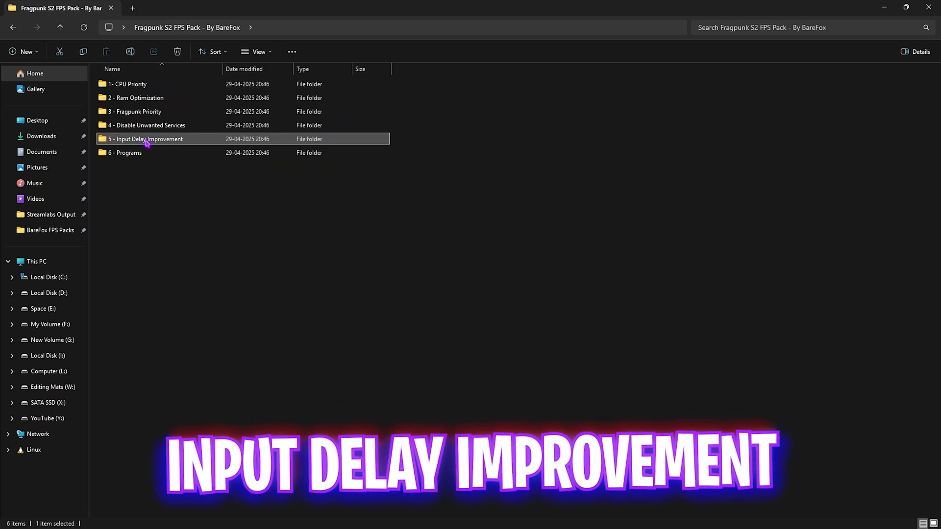
double_click(147, 141)
double_click(147, 84)
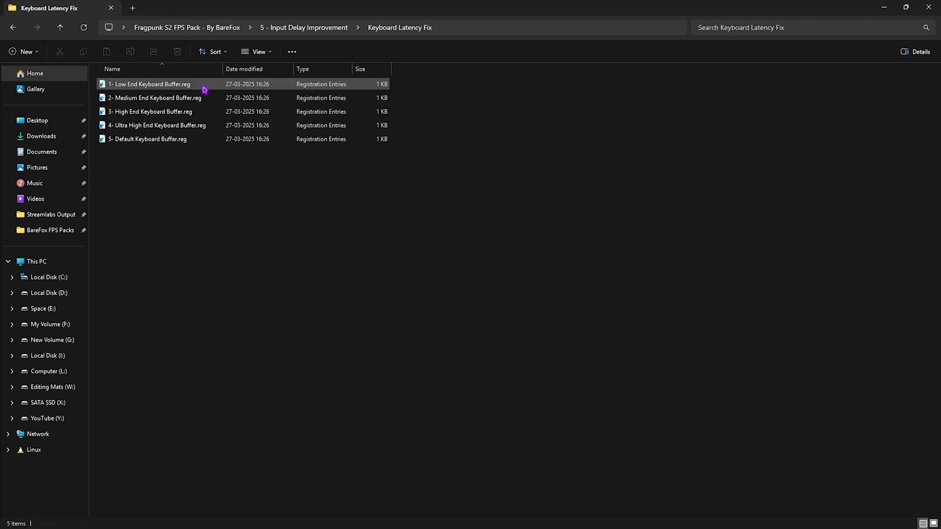
left_click(324, 30)
double_click(186, 97)
left_click(315, 28)
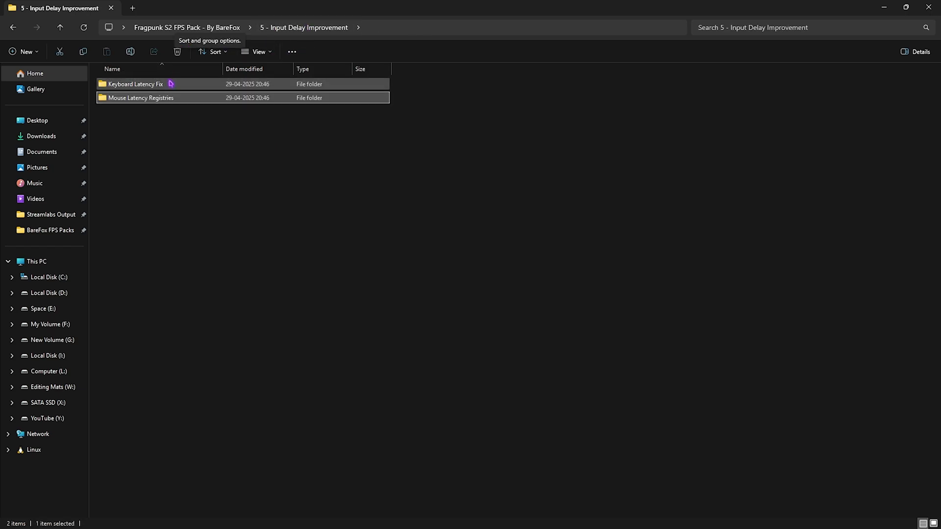
double_click(170, 83)
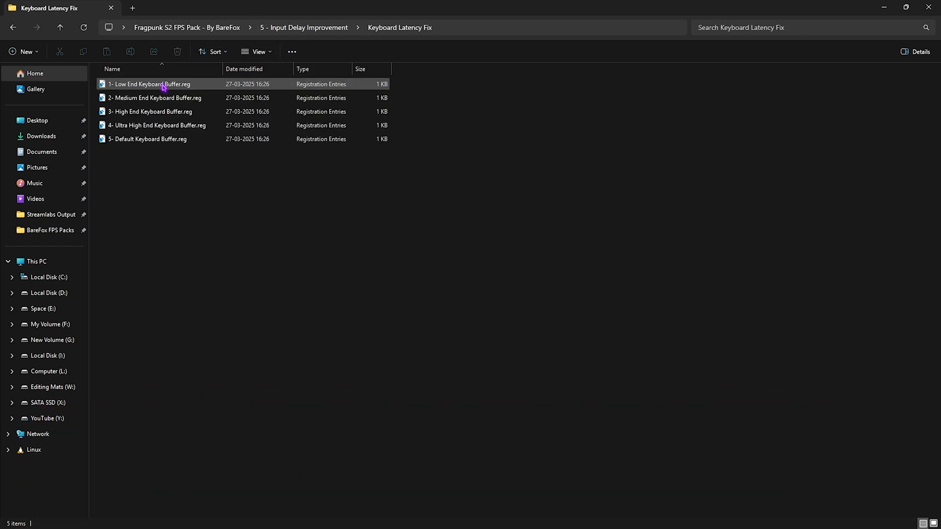
Step: View the contents of Fix Mouse Curve.reg from the Mouse Latency Registries folder in Notepad, and close the file
left_click(307, 28)
double_click(192, 98)
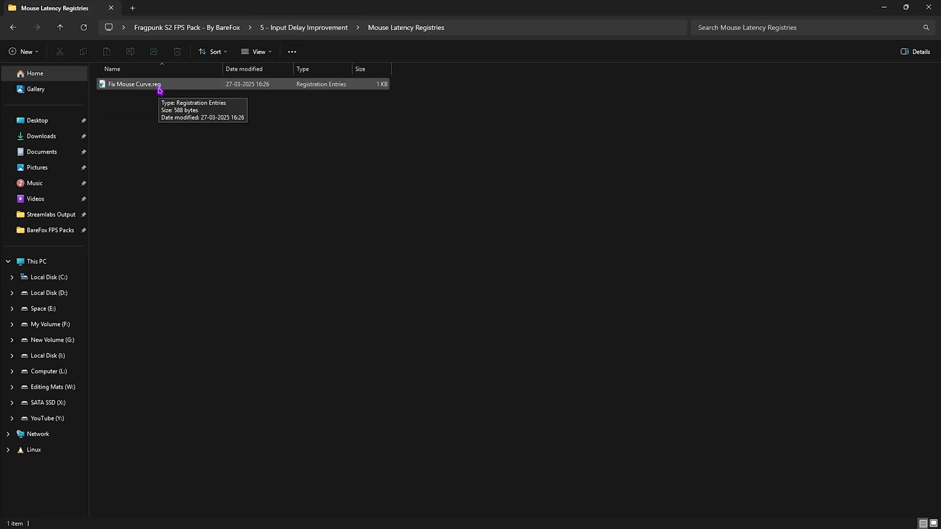
left_click(158, 89)
right_click(158, 90)
left_click(210, 240)
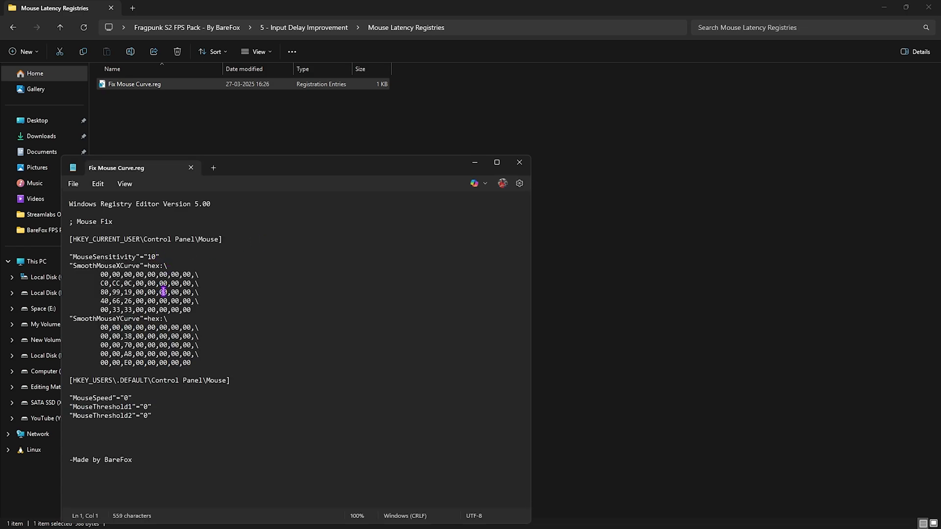
left_click(191, 168)
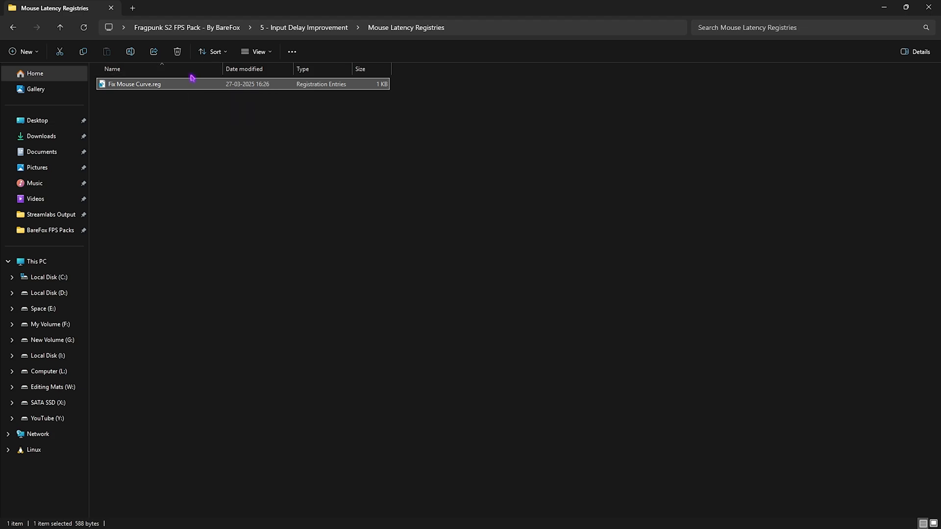
Step: Run BareFox PC Optimizer.bat from the "6 - Programs" folder as administrator
key("alt+Up")
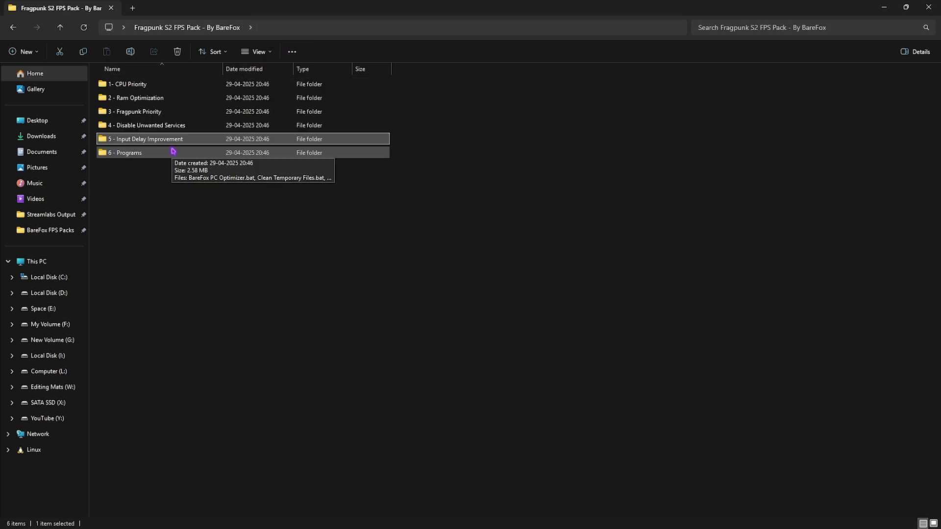
double_click(173, 152)
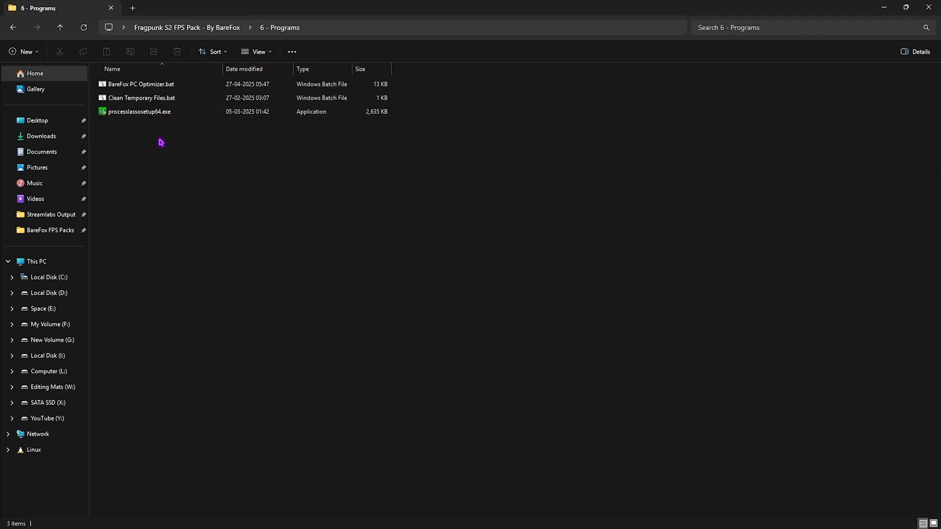
left_click_drag(159, 139, 176, 149)
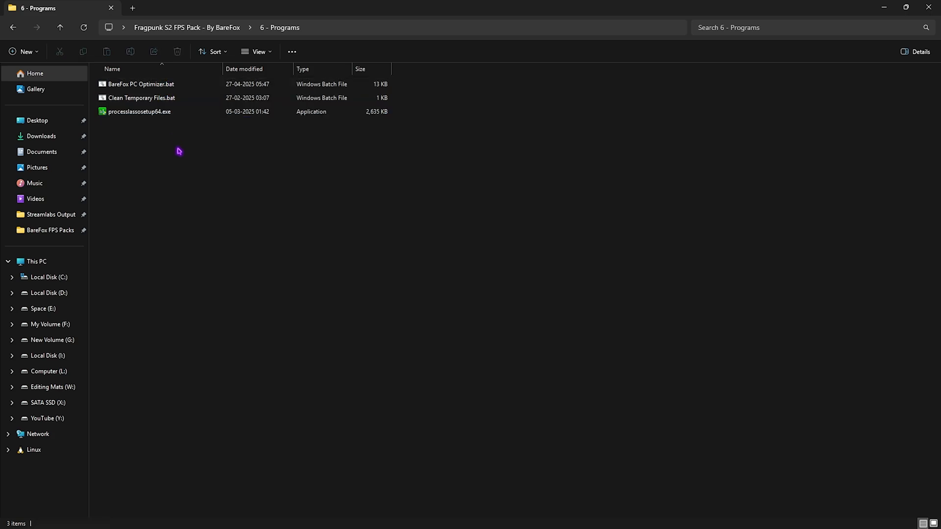
left_click(142, 89)
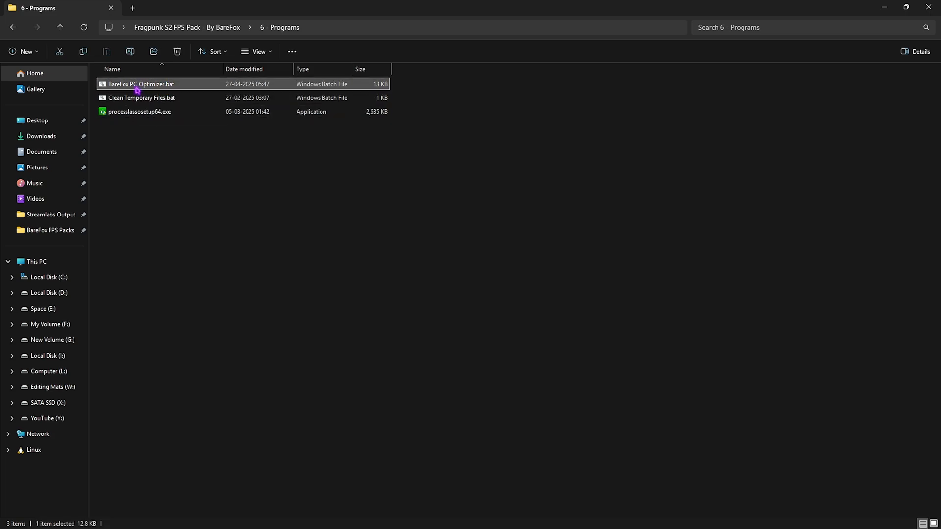
right_click(138, 90)
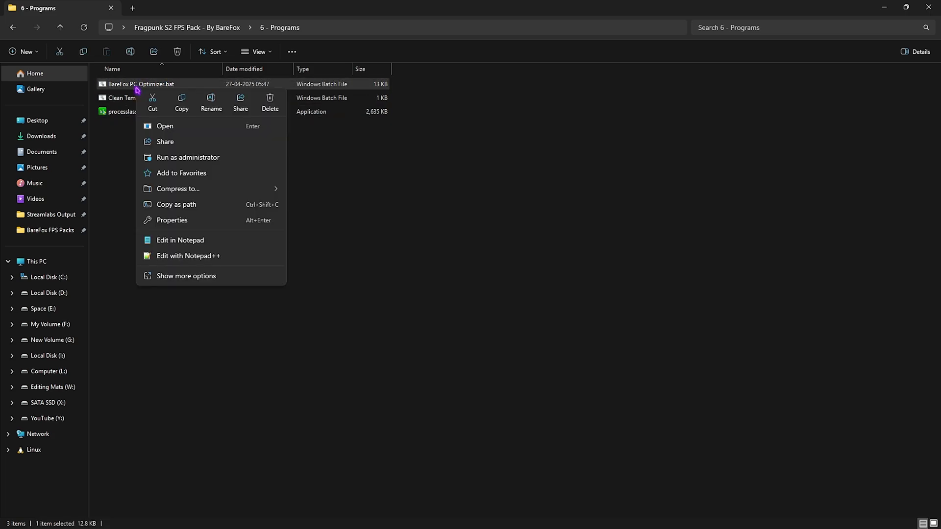
left_click(181, 156)
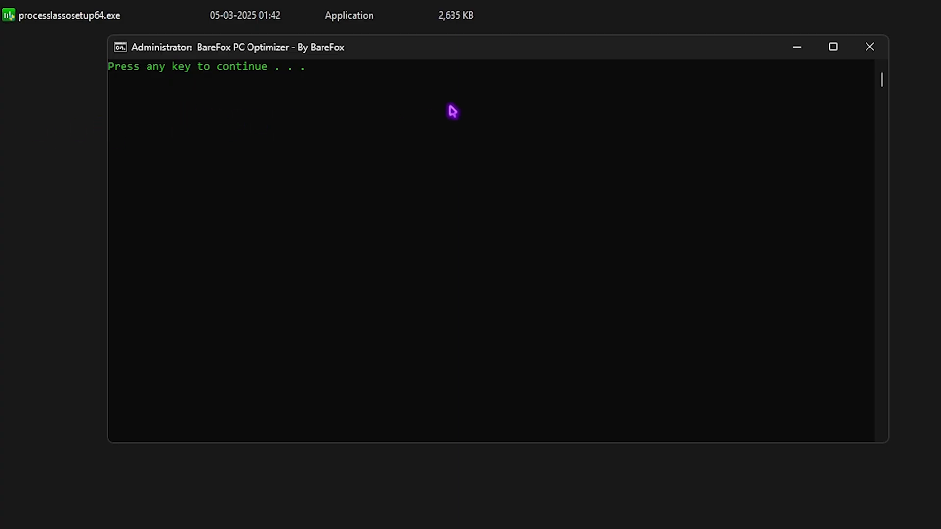
Step: Continue through every prompt of the BareFox PC Optimizer script until all its optimizations have run
key("Return")
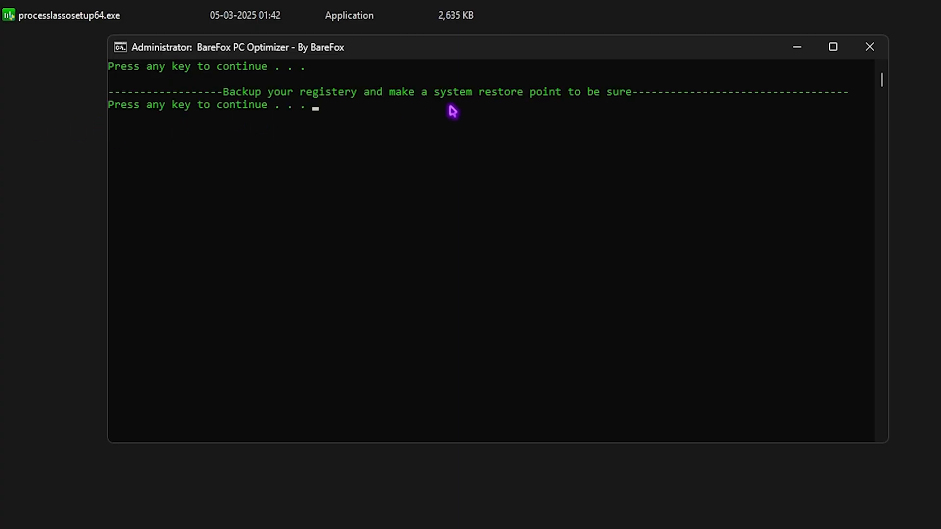
key("Return")
key("Return")
key("Return")
key("Return")
key("Return")
key("Return")
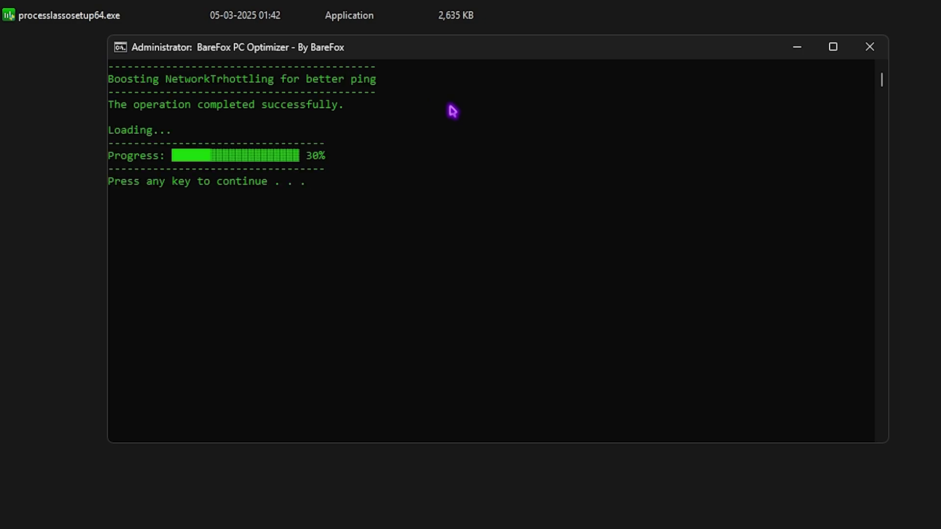
key("Return")
key("Return")
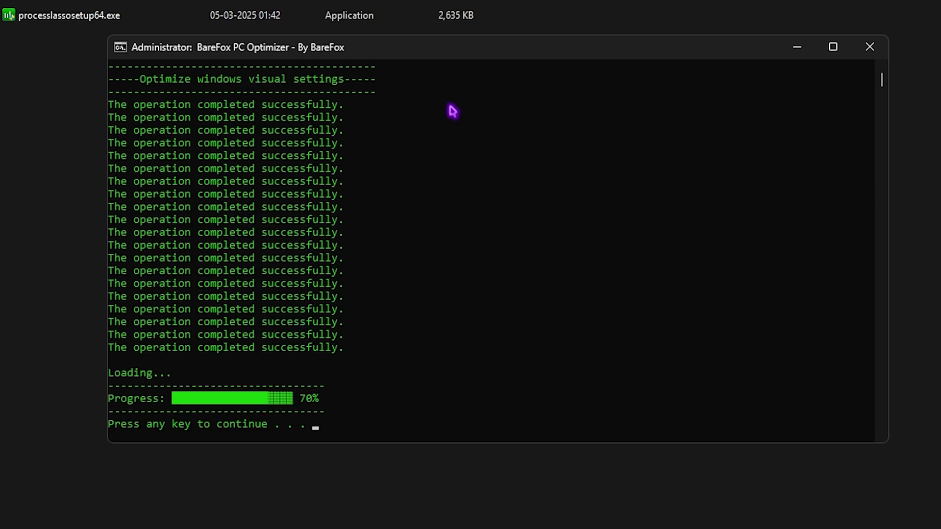
key("Return")
key("Return")
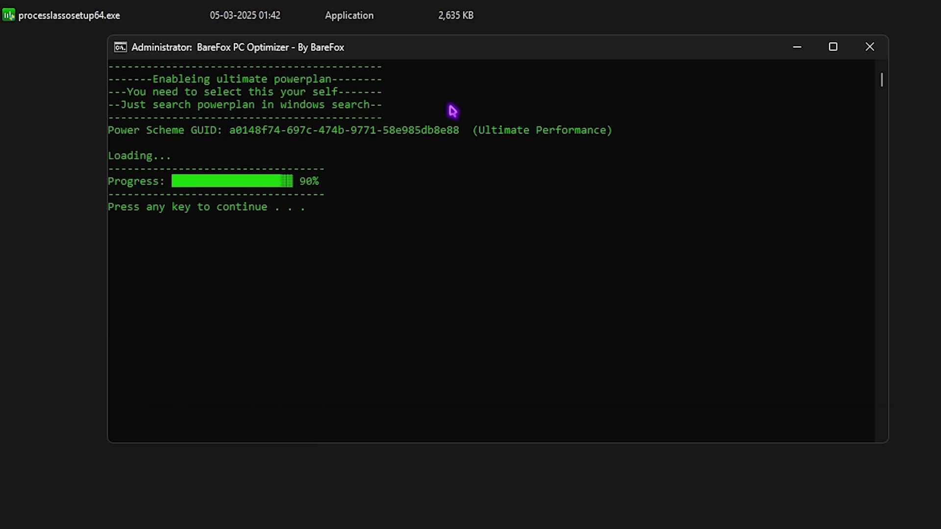
key("Return")
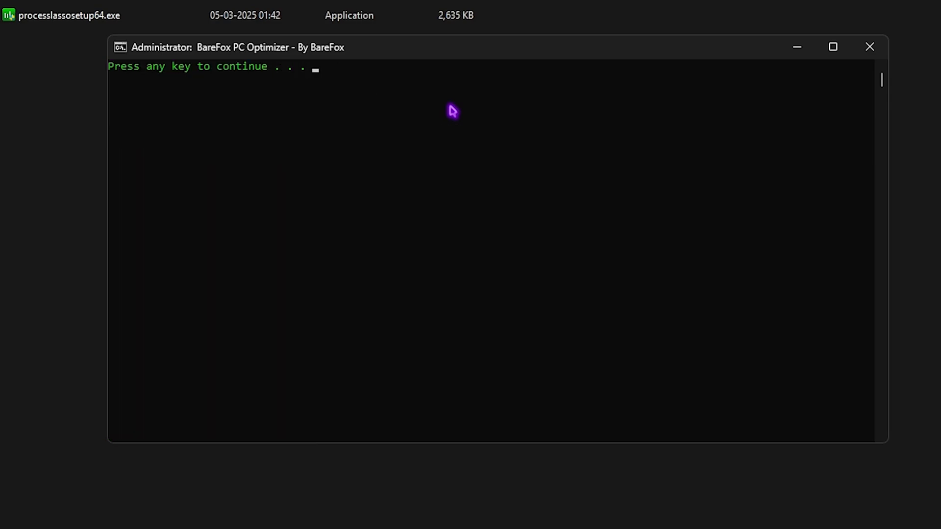
key("Return")
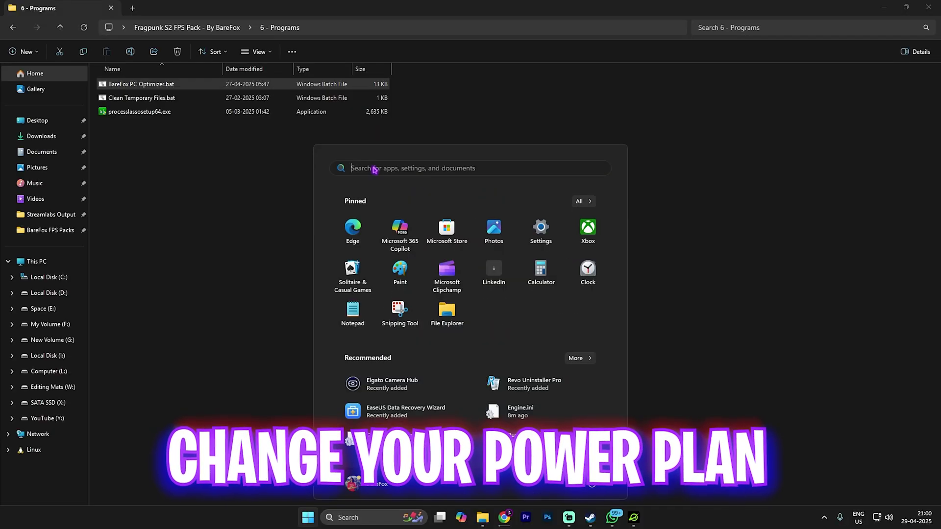
Step: Open Control Panel through Windows search, search it for "Power", and open Power Options
type("control panel")
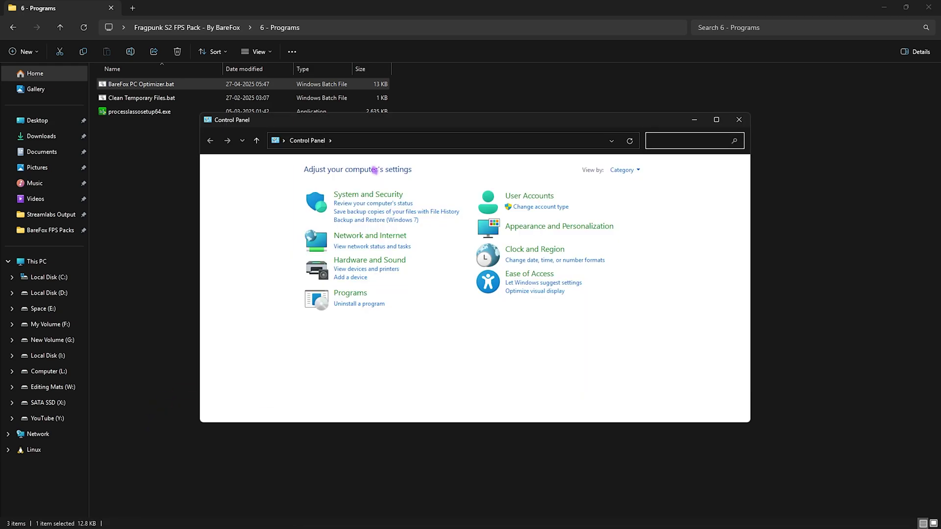
left_click(654, 140)
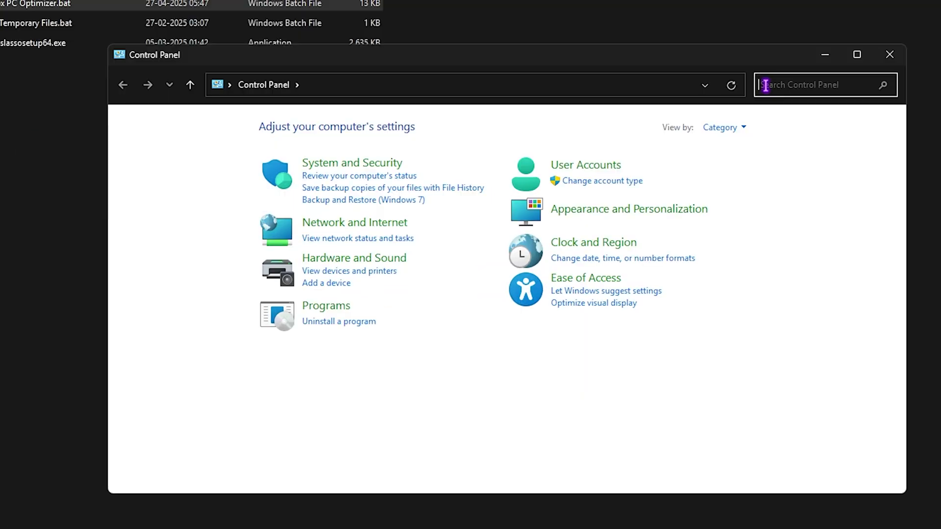
type("Power")
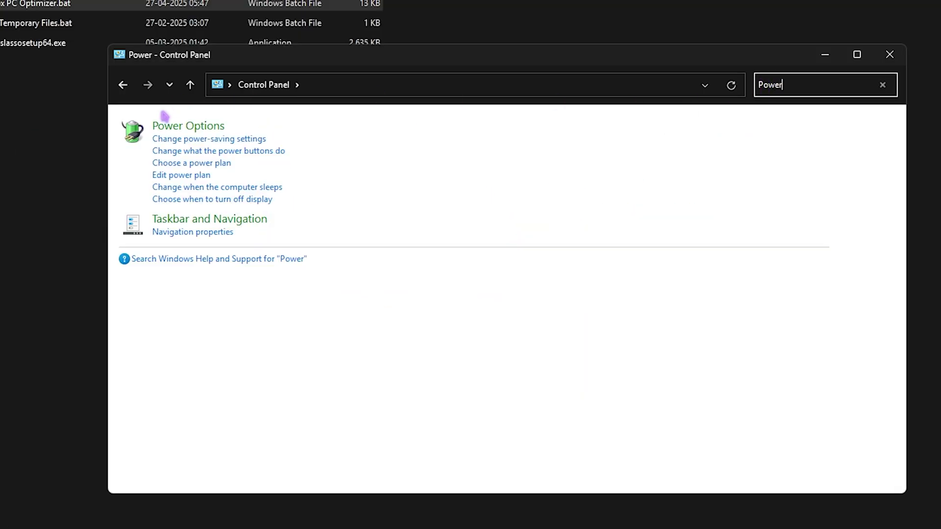
left_click(167, 124)
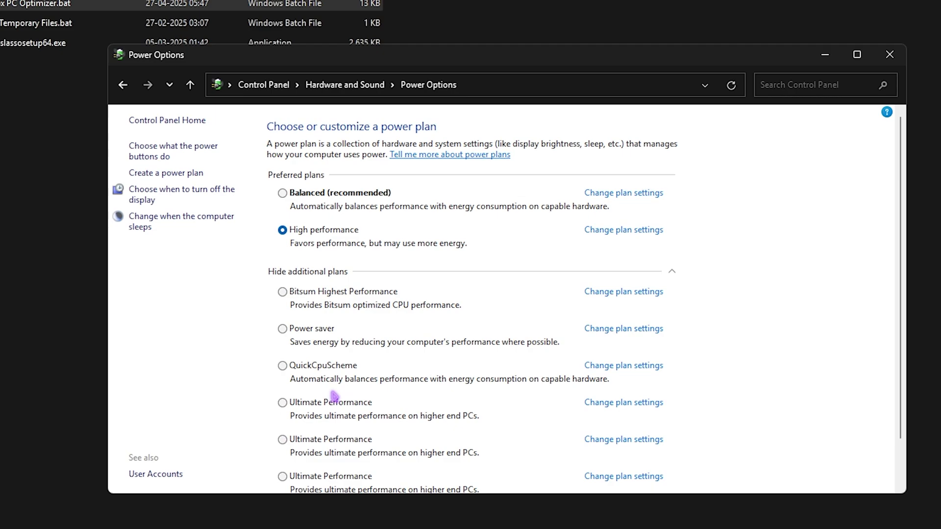
Step: Select the first listed Ultimate Performance power plan and close Power Options
scroll(332, 407, "down", 2)
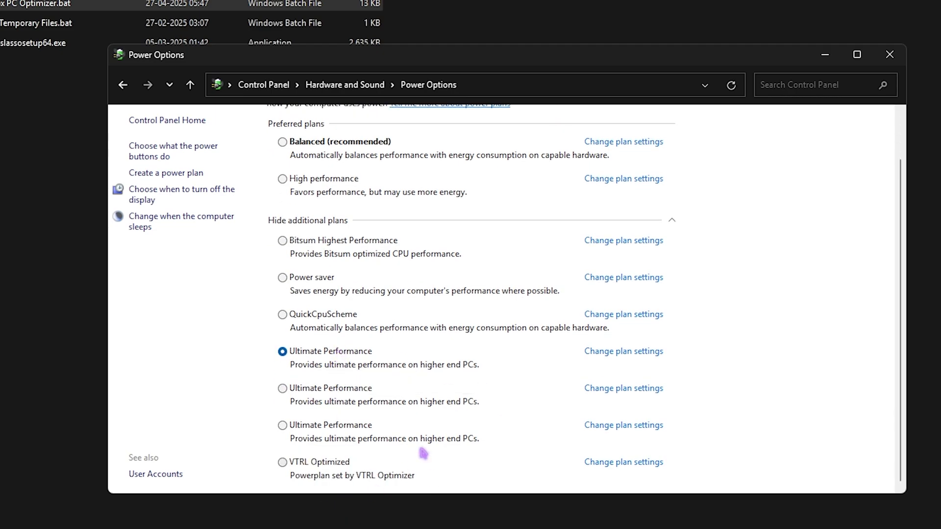
left_click(889, 55)
Step: Run Clean Temporary Files.bat as administrator, confirm the deletion of all temporary files, and close its console window
left_click(109, 28)
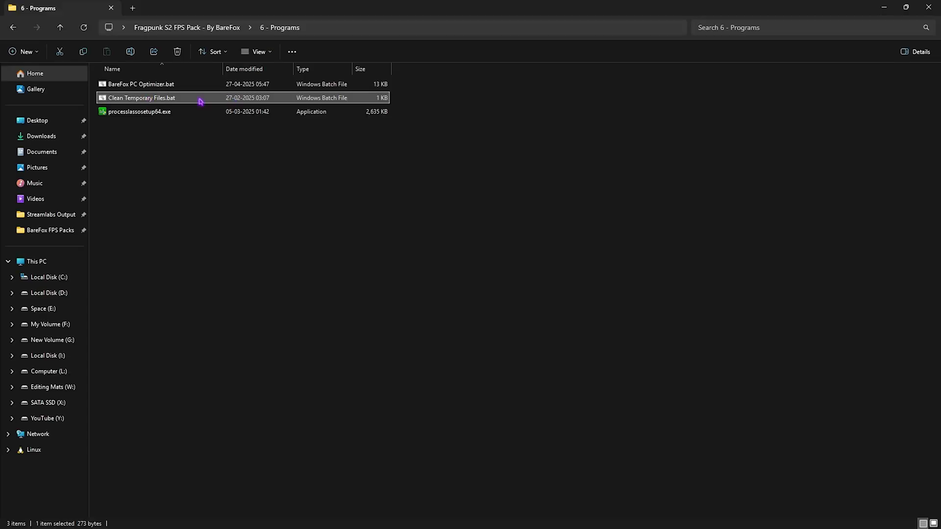
right_click(185, 98)
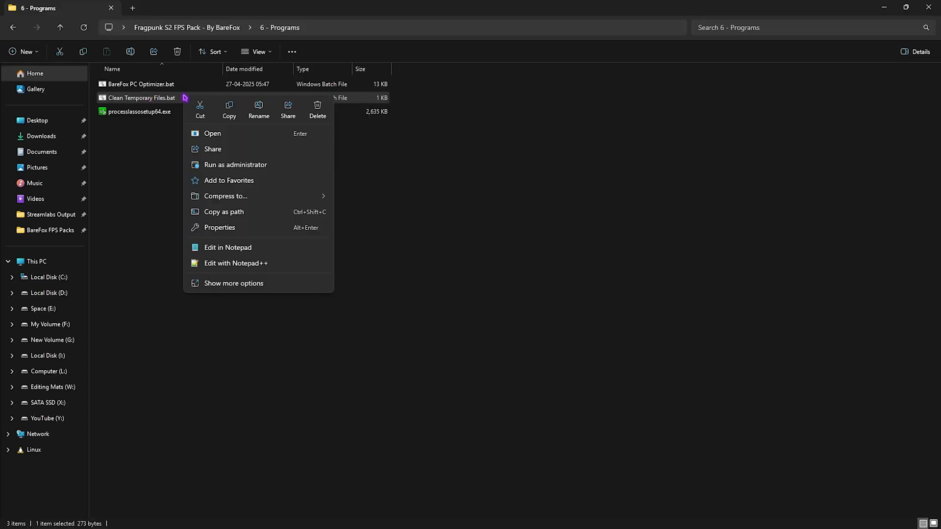
left_click(208, 165)
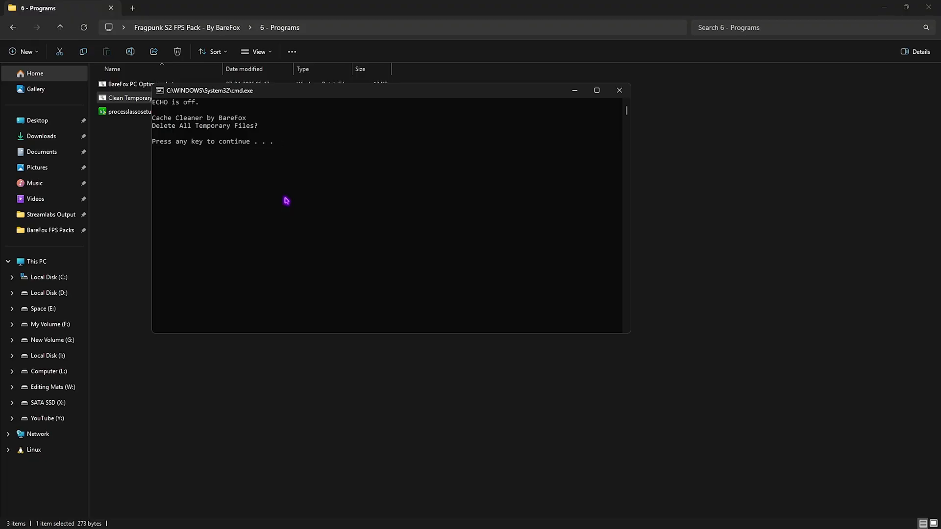
key("Return")
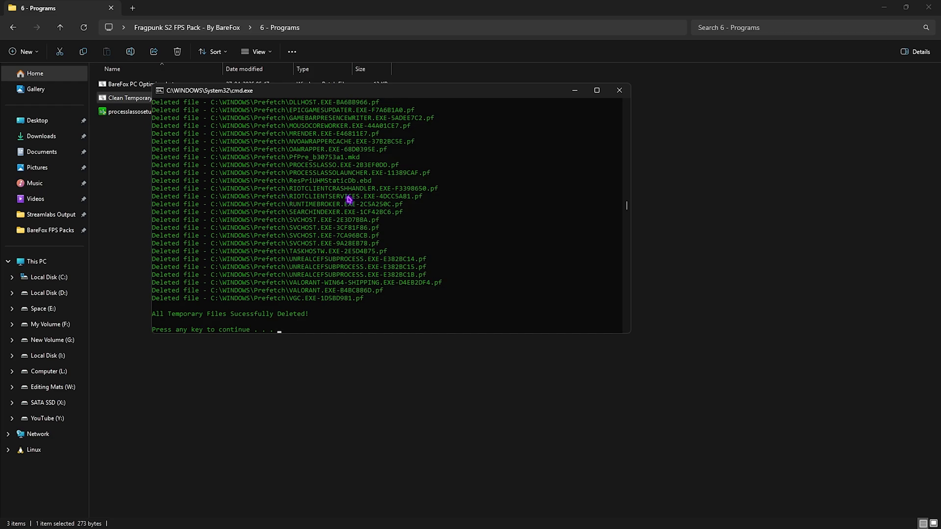
left_click(619, 90)
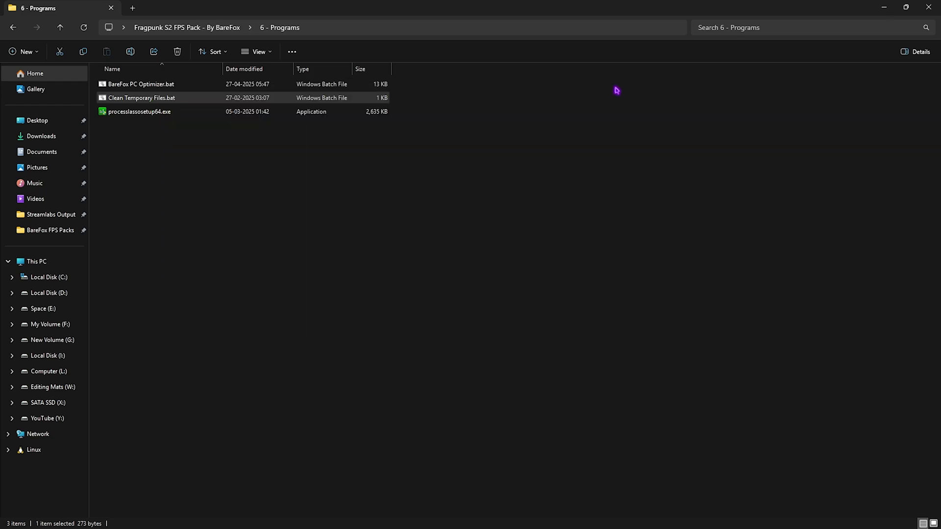
right_click(196, 111)
mouse_move(161, 113)
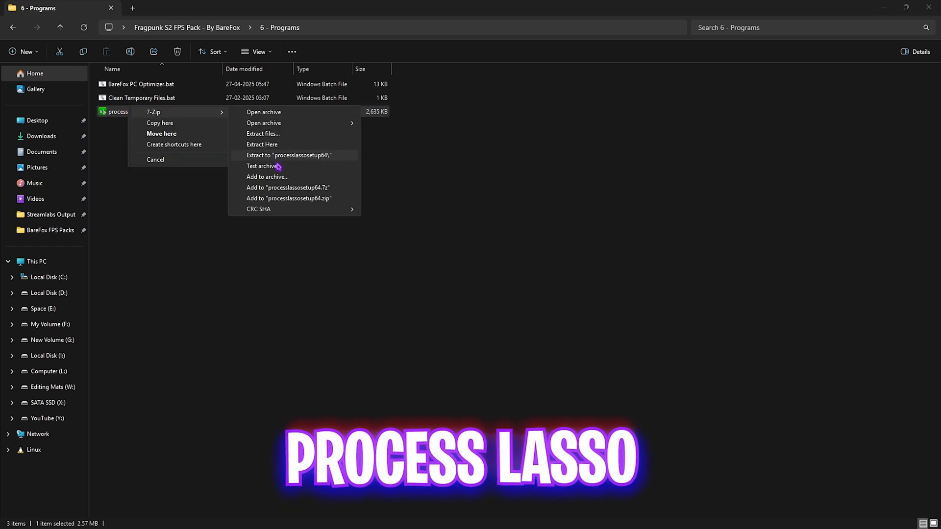
left_click(288, 188)
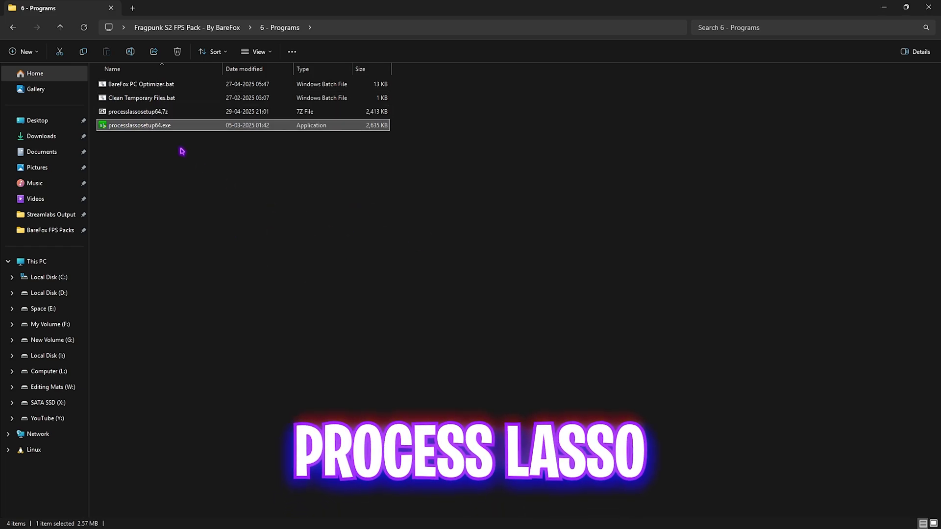
Step: Launch processlassosetup64.exe as administrator and dismiss the installer's language selection
right_click(193, 112)
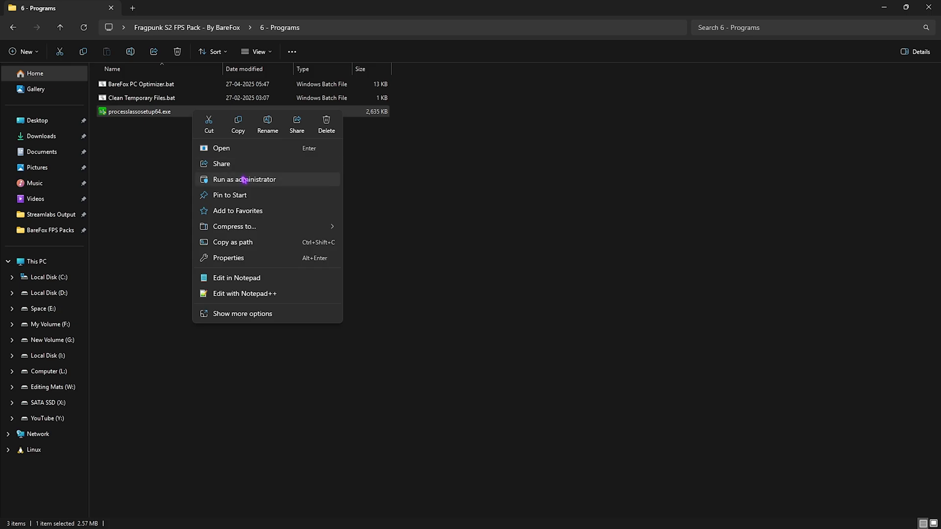
left_click(244, 180)
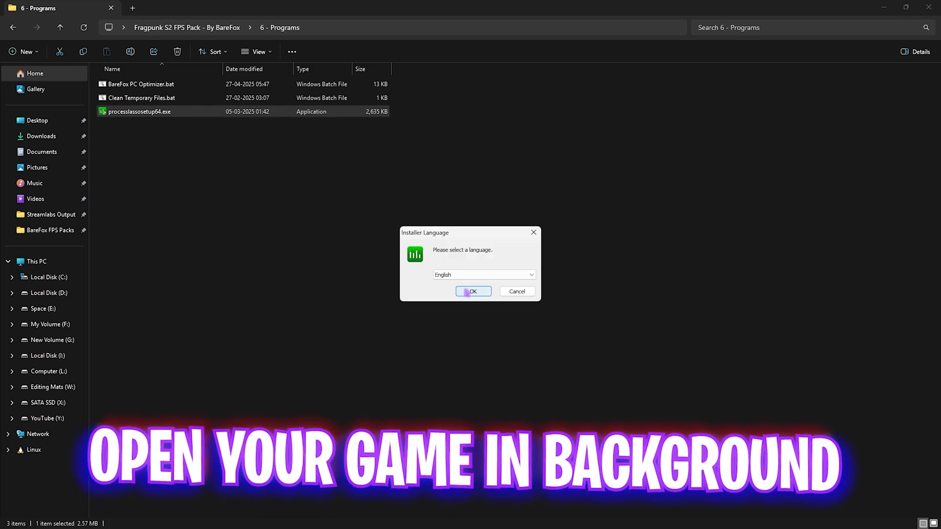
left_click(533, 232)
Step: Find the installed Process Lasso app through Windows search and open it
key("super")
type("po")
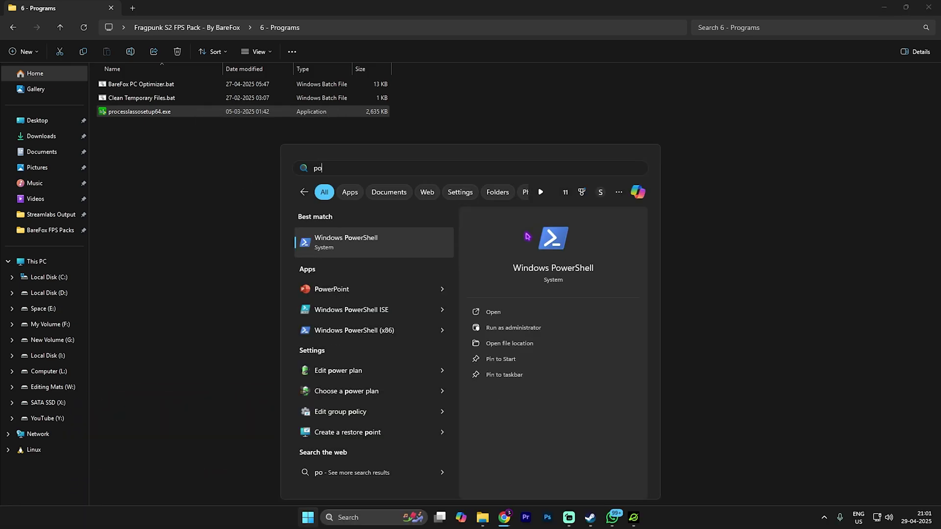
type("r")
key("Down")
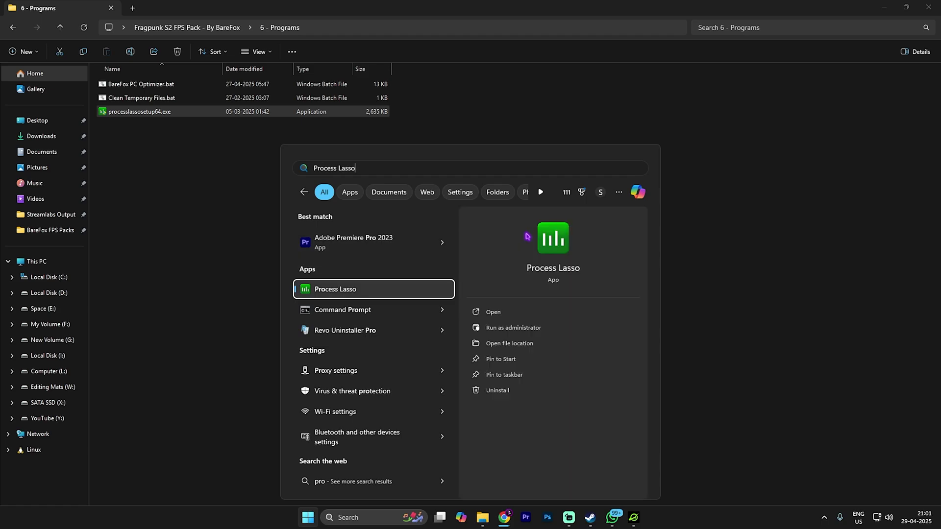
key("Return")
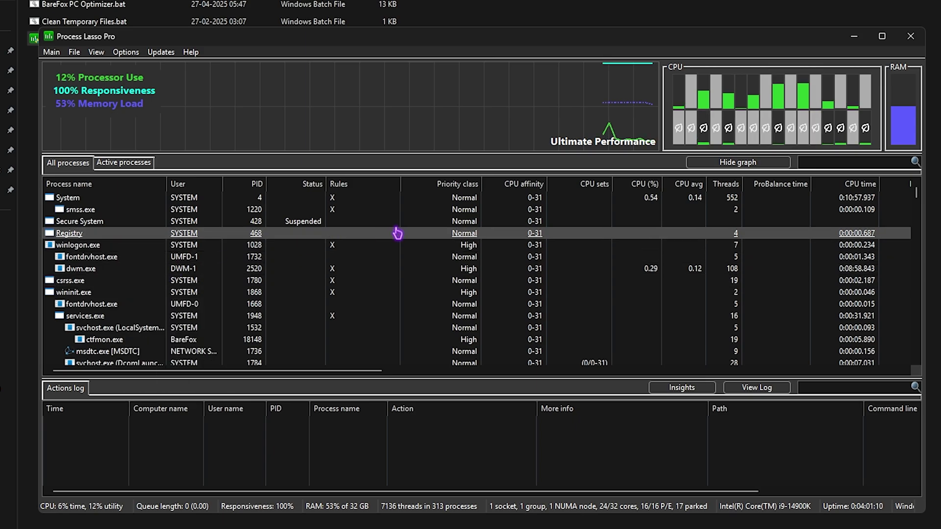
Step: Try to turn off Windows Dynamic Thread Priority Boosts for dwm.exe, and decline the special process warning
key("super")
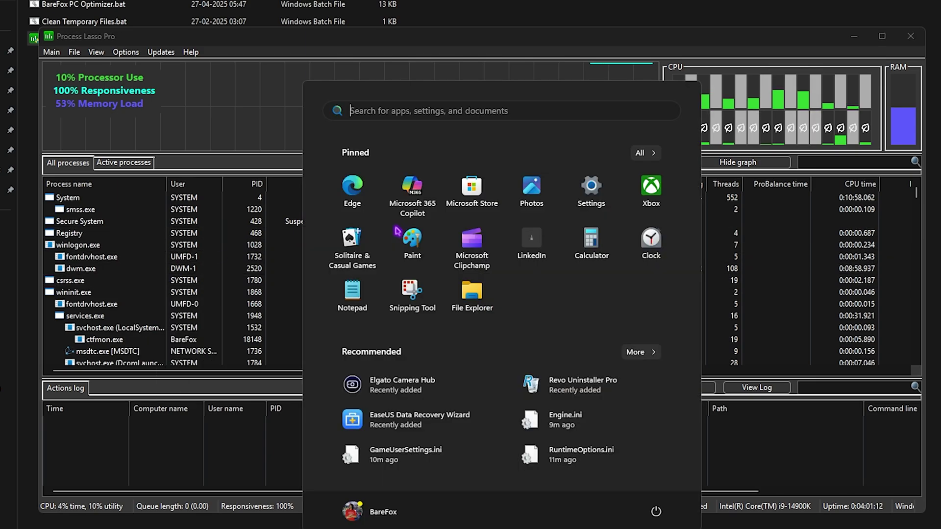
left_click(90, 277)
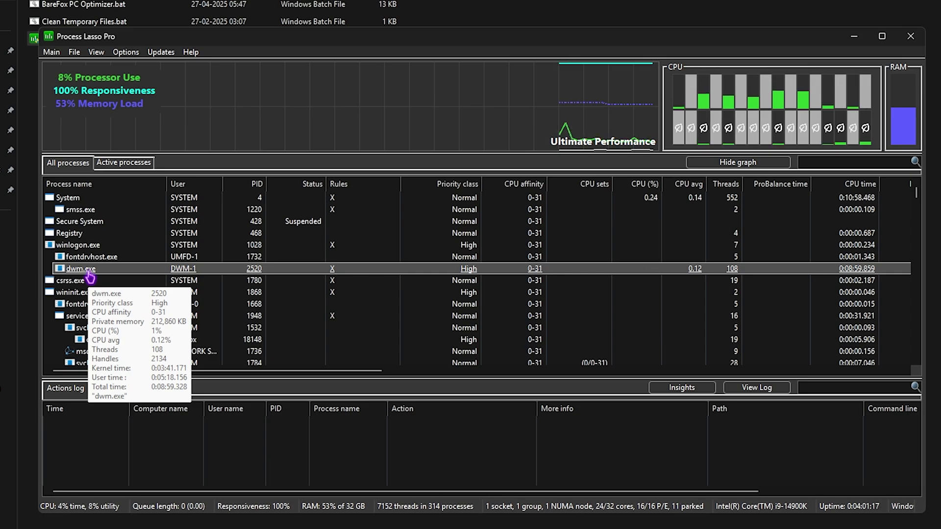
right_click(90, 278)
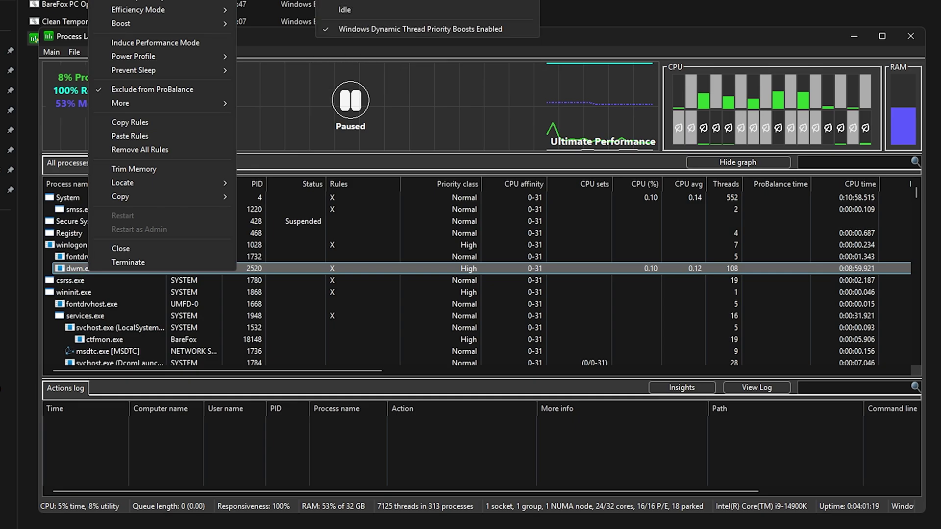
left_click(420, 29)
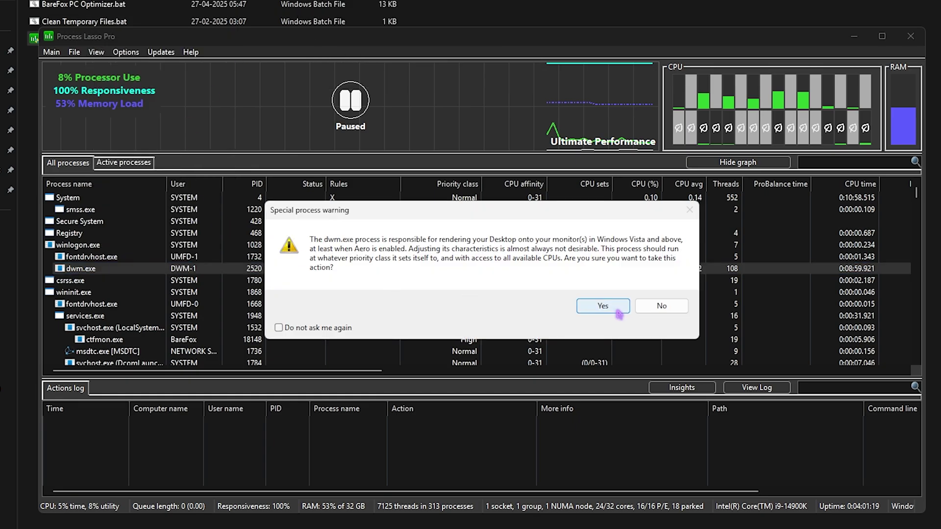
left_click(663, 307)
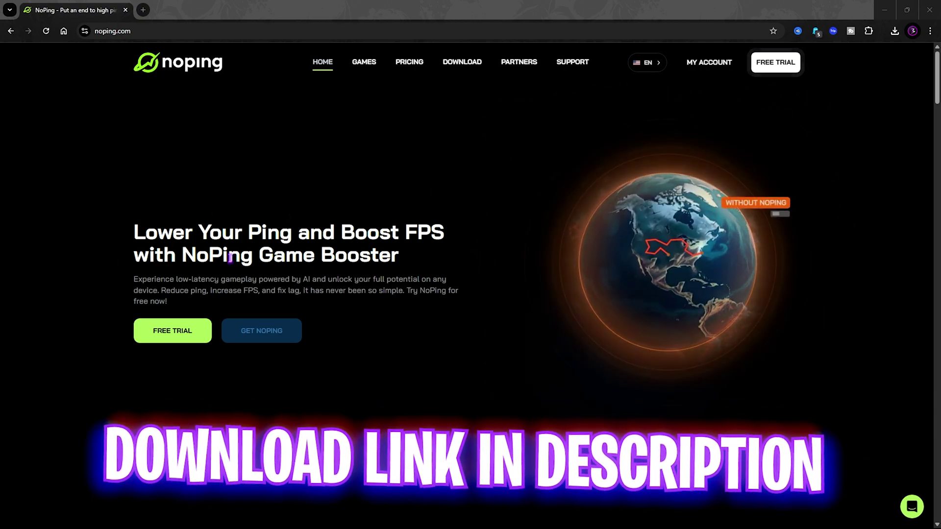
Step: Switch to NoPing, search its games for "Fragp", select FragPunk, and continue with the automatically chosen server region
left_click(882, 12)
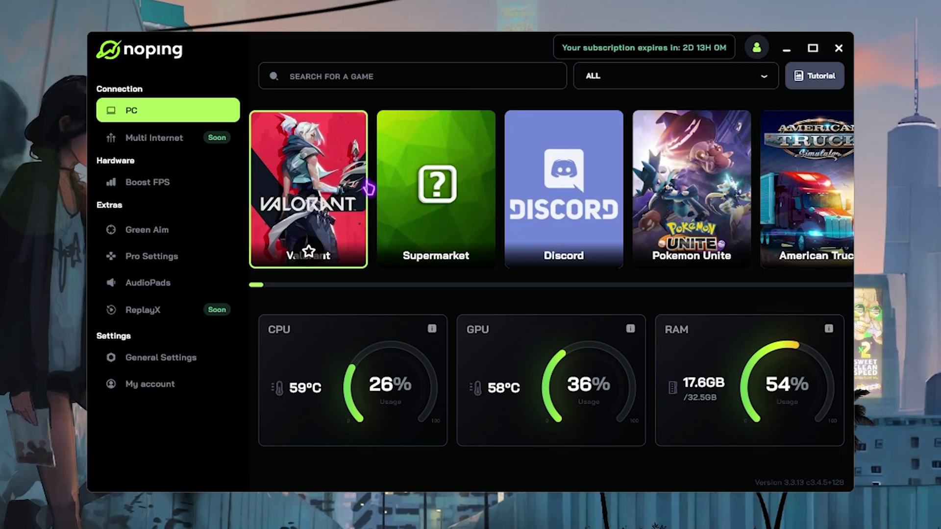
left_click(443, 79)
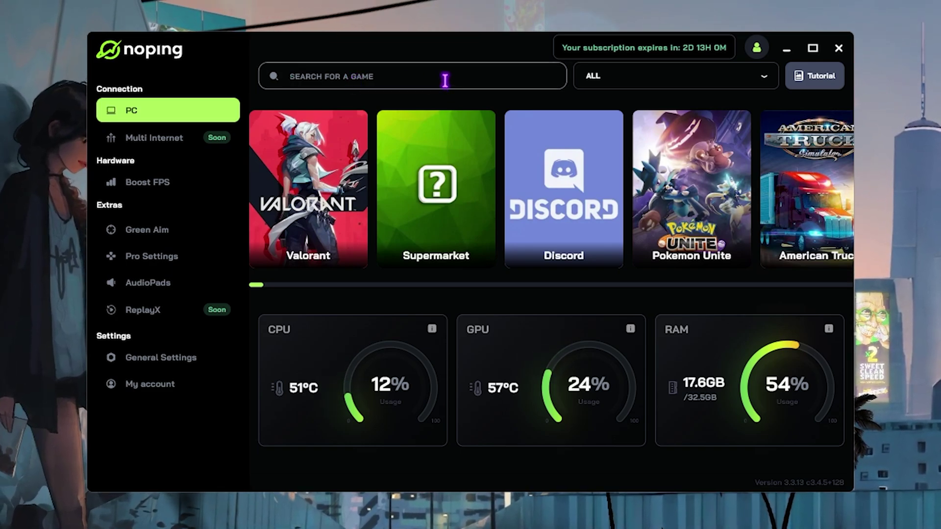
type("Fragp")
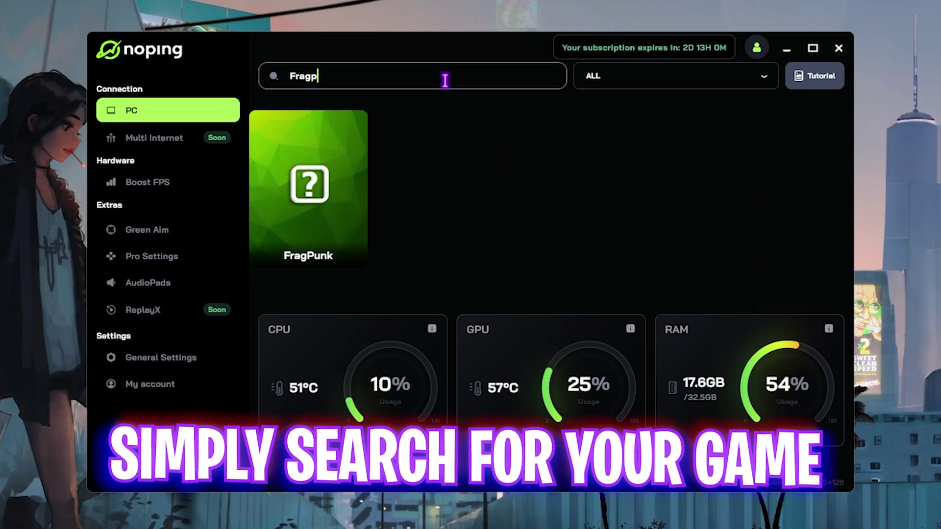
left_click(324, 156)
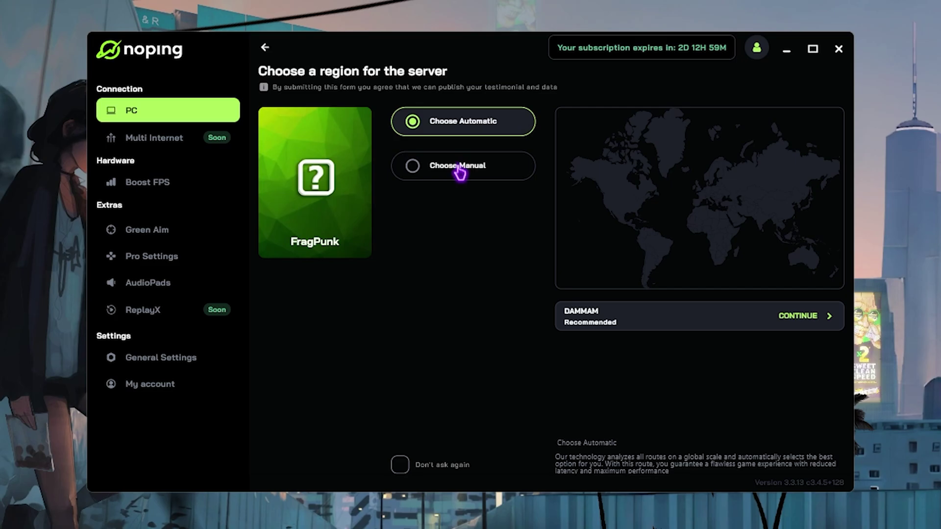
left_click(816, 317)
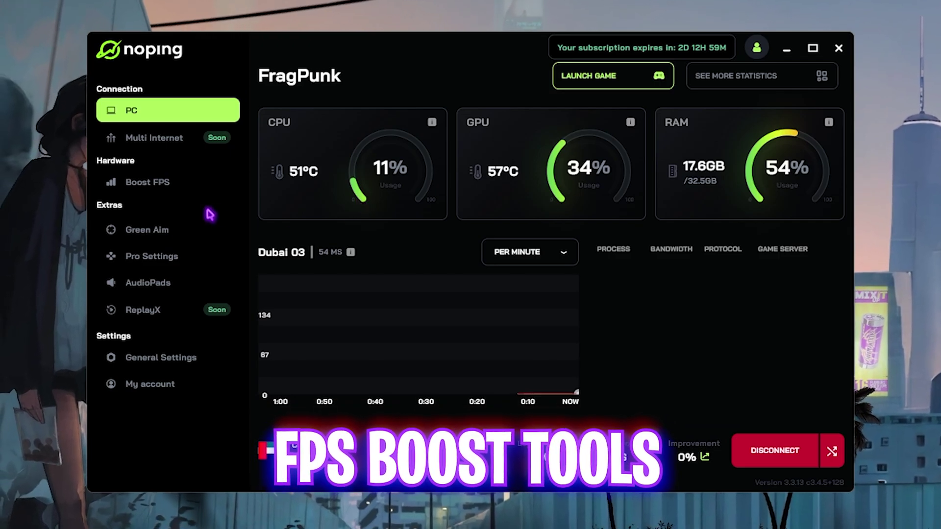
Step: Open NoPing's Boost FPS section, close its introductory tutorial, and look through the available optimizations
left_click(174, 185)
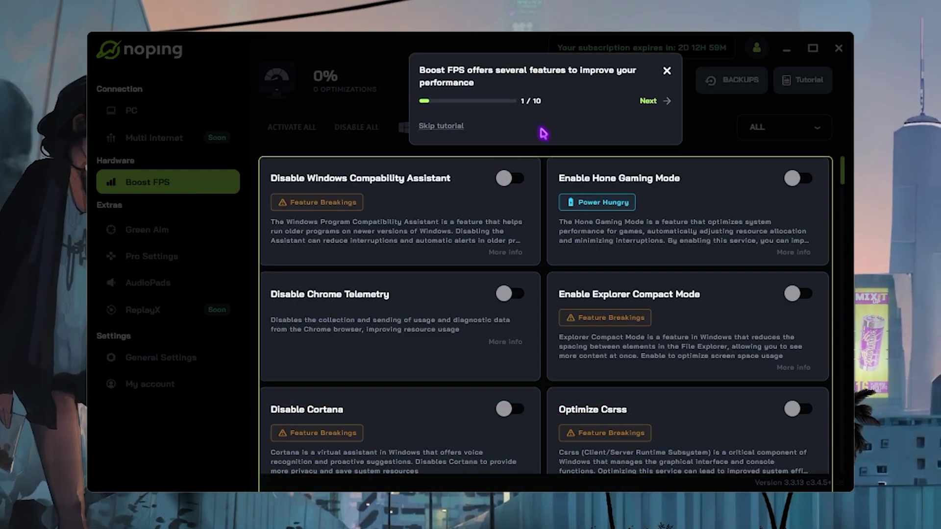
left_click(666, 70)
scroll(556, 248, "down", 12)
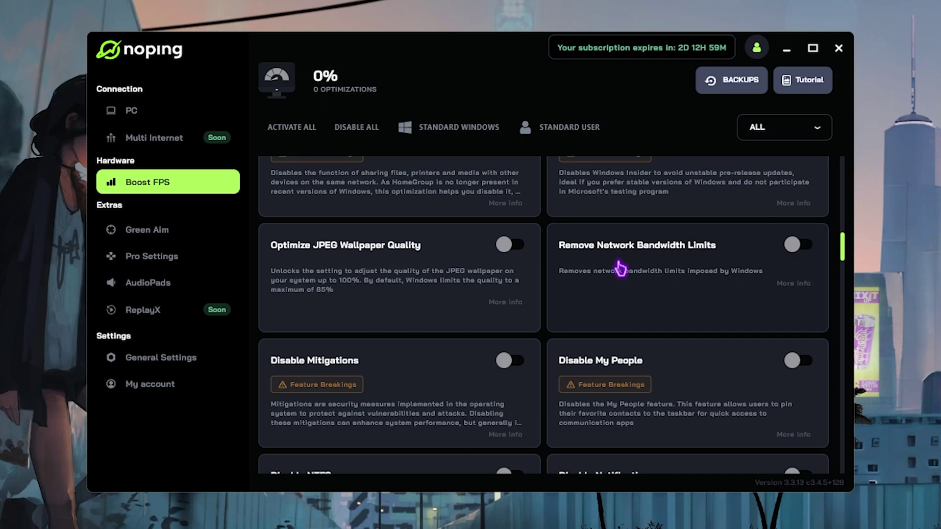
scroll(620, 268, "up", 10)
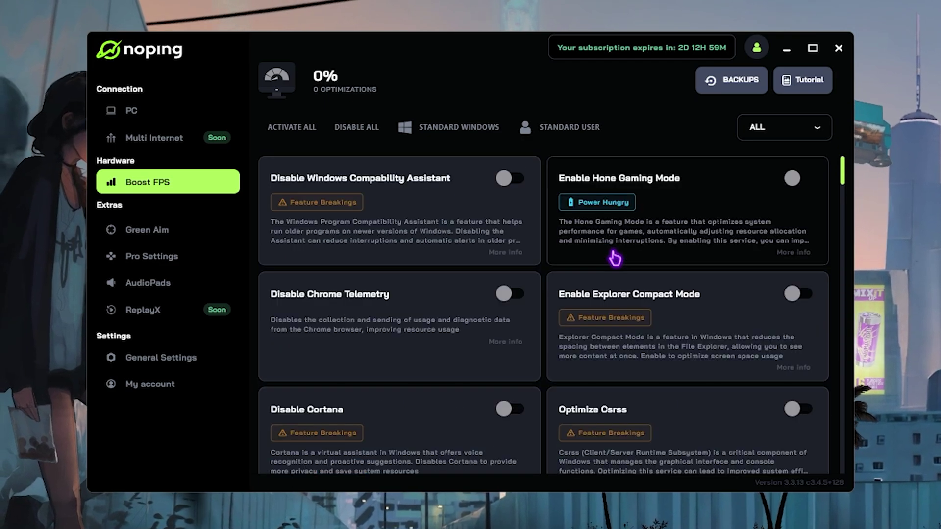
Step: Activate the Enable Hone Gaming Mode, Disable Chrome Telemetry and Disable Cortana optimizations
left_click(723, 194)
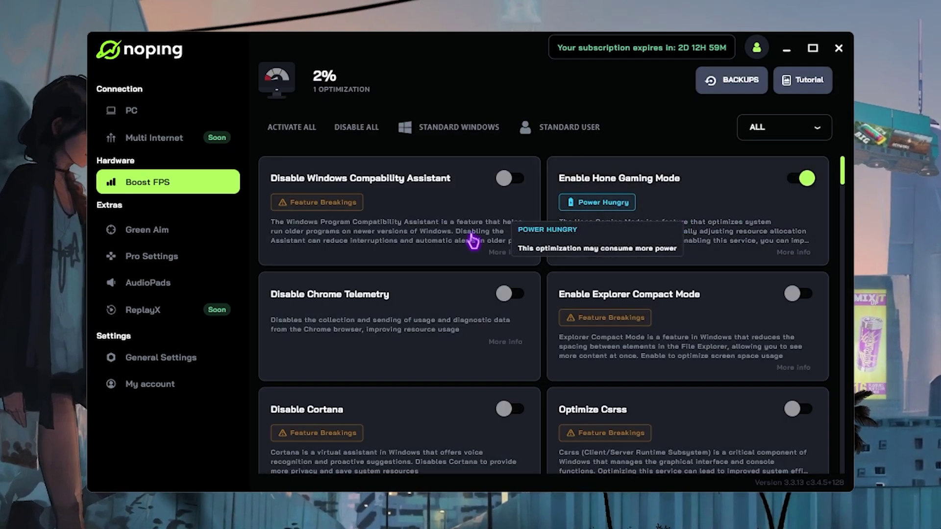
left_click(475, 301)
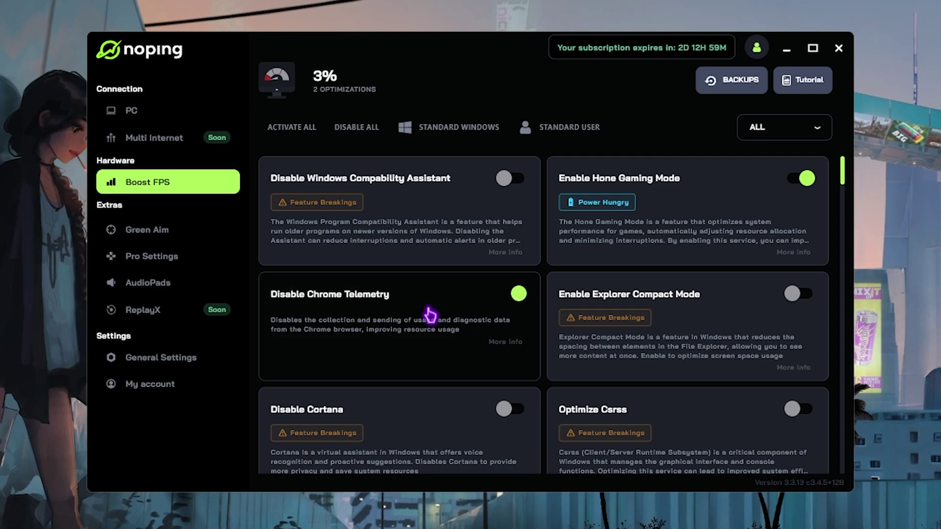
scroll(429, 318, "down", 2)
left_click(420, 347)
Step: Activate the Disable Edge Telemetry and Disable Dynamic Ticks optimizations
scroll(431, 346, "down", 2)
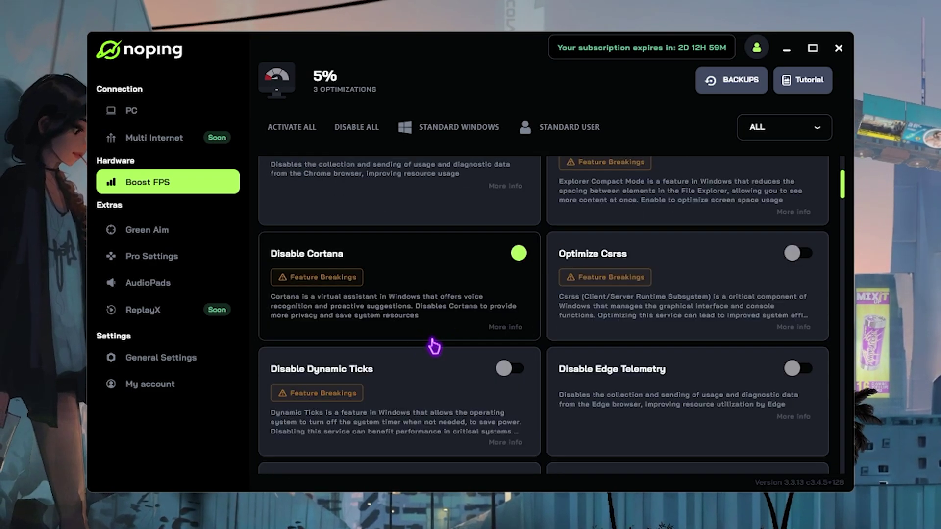
left_click(567, 374)
scroll(420, 332, "down", 1)
left_click(436, 324)
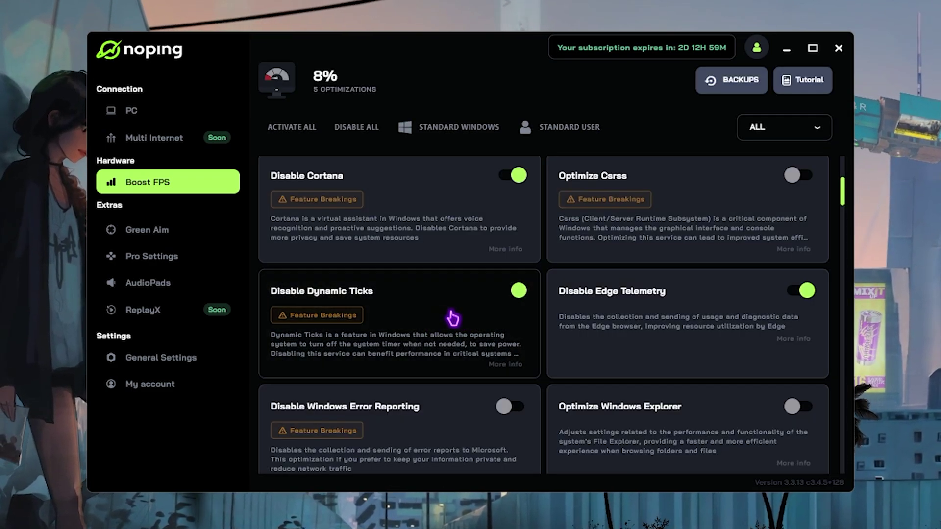
Step: Activate the Disable Firefox Telemetry, Disable Window GameBar and Disable Hibernation optimizations
scroll(453, 319, "down", 1)
scroll(453, 319, "down", 1)
left_click(640, 312)
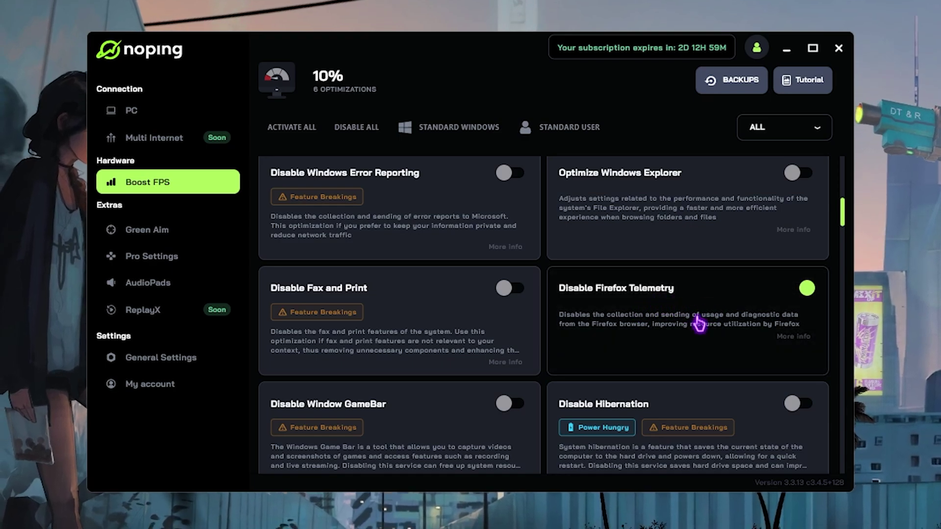
left_click(465, 417)
left_click(691, 415)
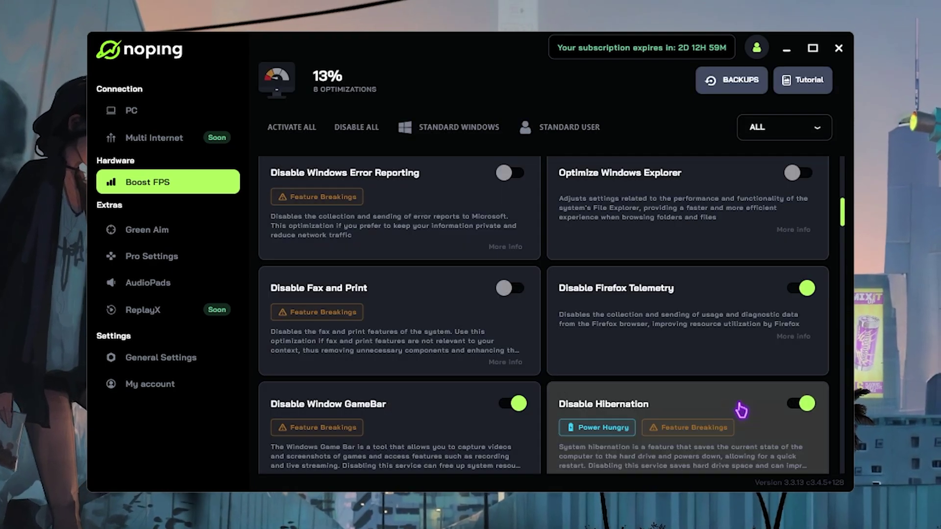
Step: Activate the Disable Mitigations and Disable Power Saving Features optimizations
scroll(680, 403, "down", 4)
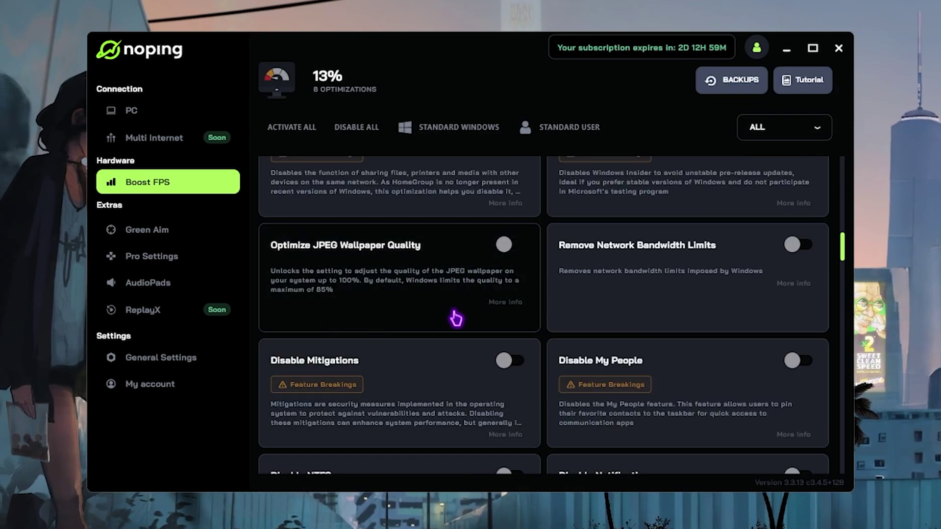
scroll(465, 309, "down", 1)
left_click(470, 299)
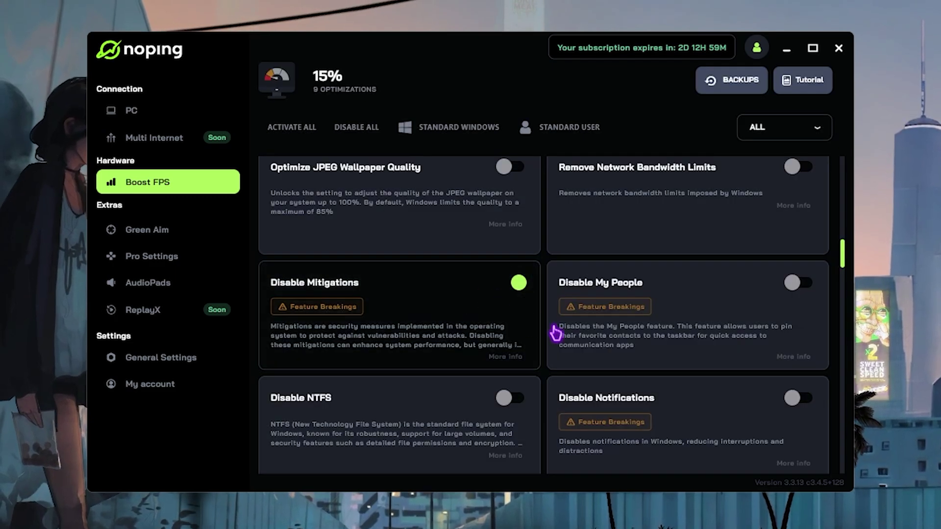
scroll(555, 333, "down", 3)
left_click(446, 330)
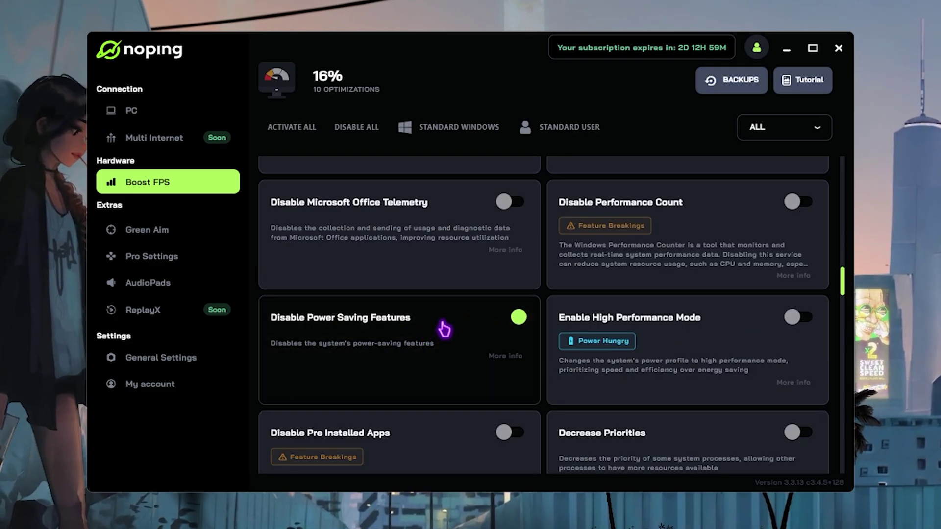
Step: Activate the Enable High Performance Mode optimization and minimize NoPing
left_click(651, 333)
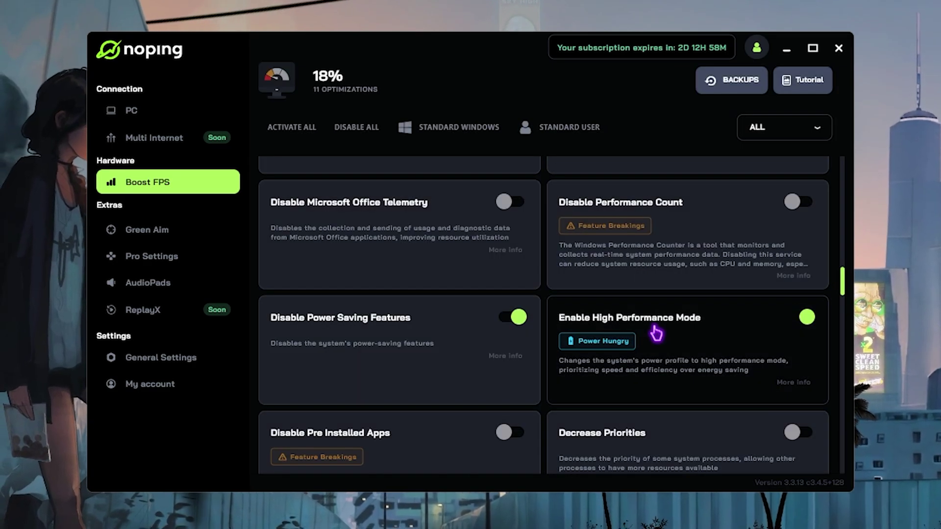
left_click(787, 49)
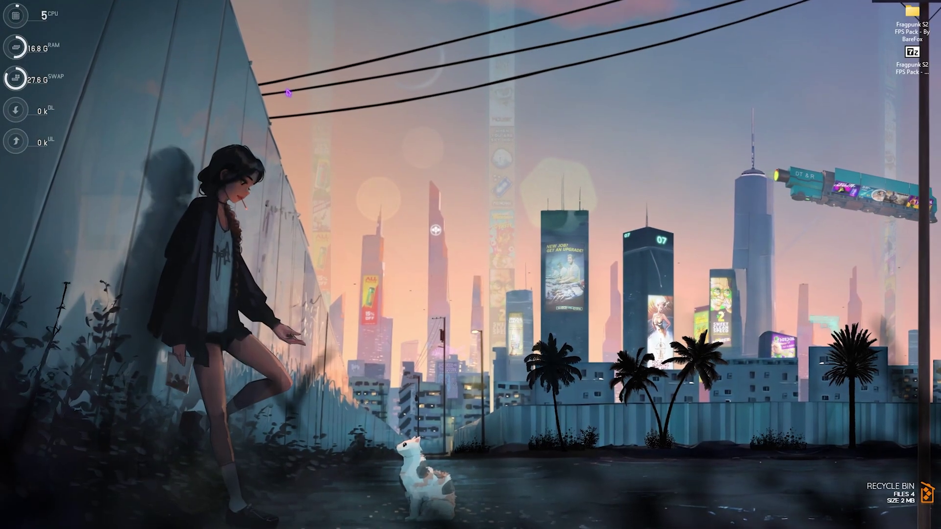
Step: Open Windows' performance options and bring up the virtual memory settings at the C: drive's custom initial size
key("super")
type("adj")
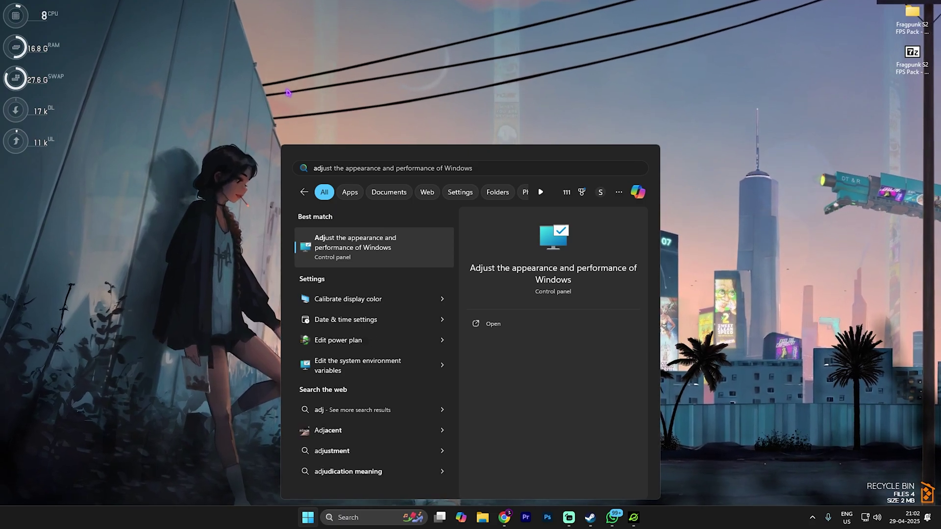
key("Return")
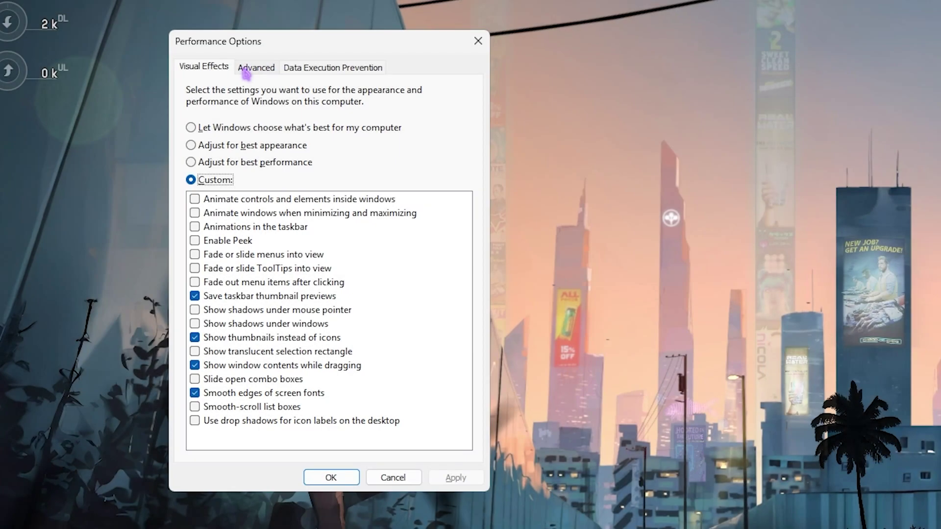
left_click(252, 68)
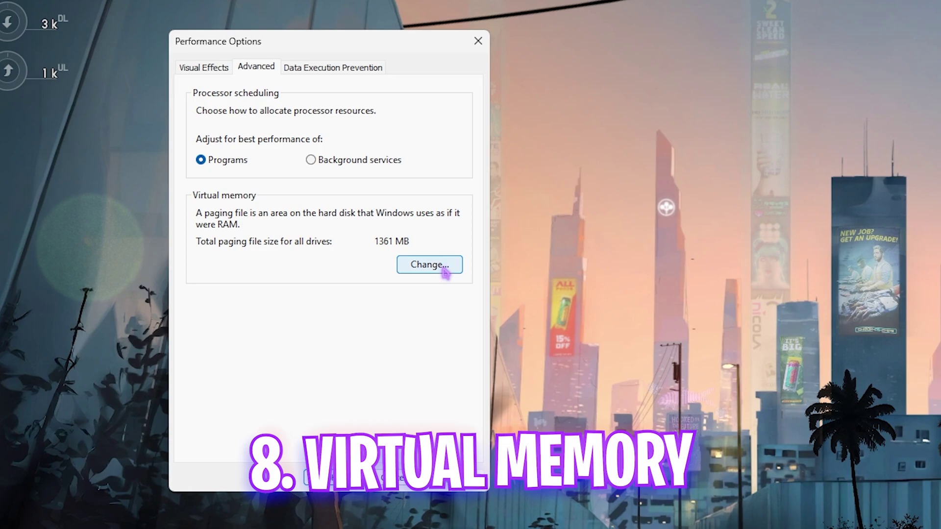
left_click(442, 266)
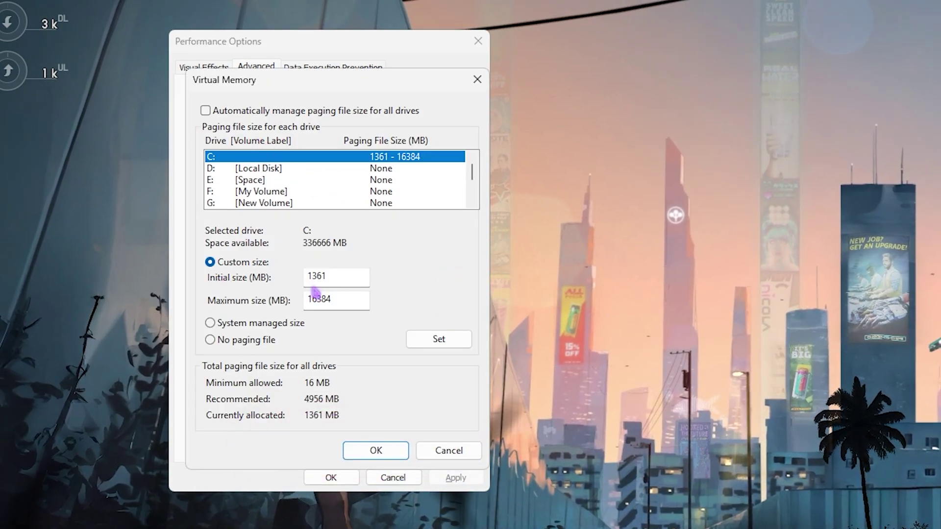
left_click_drag(342, 276, 293, 275)
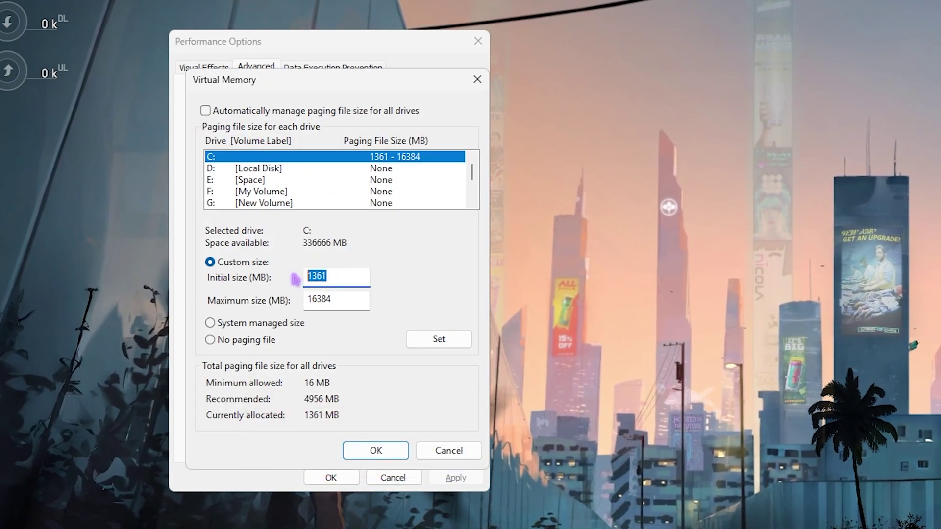
left_click(329, 275)
Step: Switch to Calculator and divide the 32 GB of RAM by 2
key("super")
type("cal")
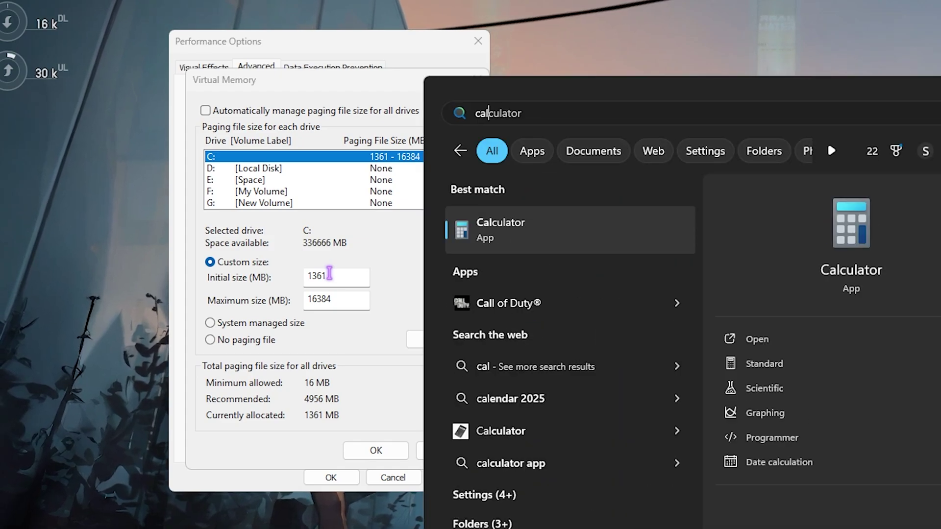
key("Return")
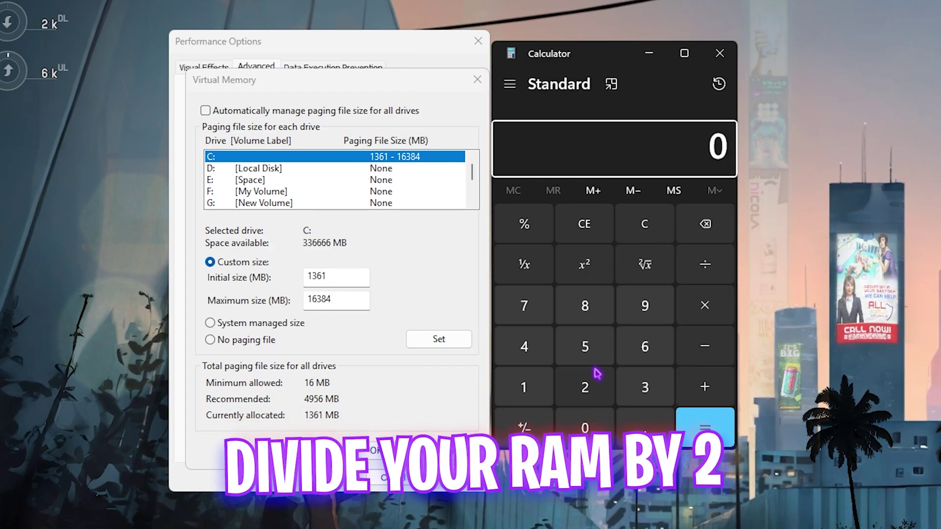
left_click(642, 387)
key("2")
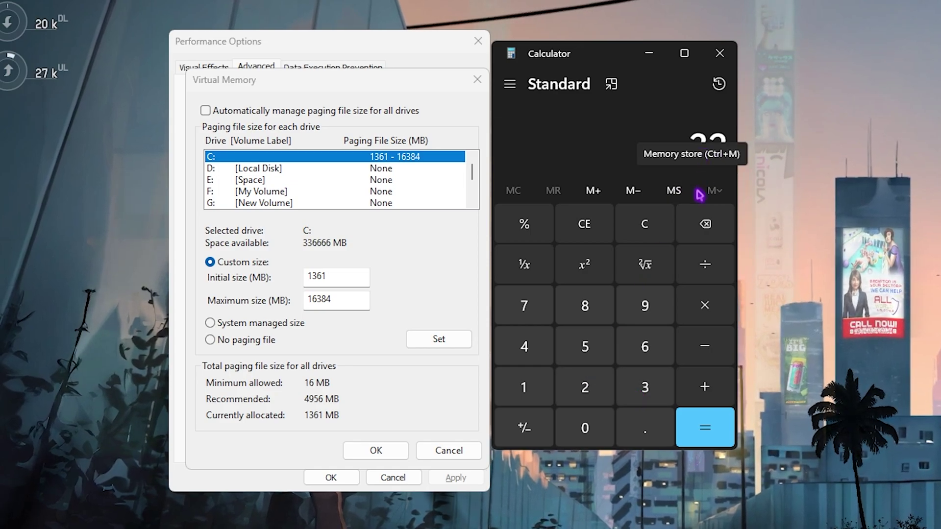
left_click(706, 275)
left_click(584, 387)
left_click(704, 427)
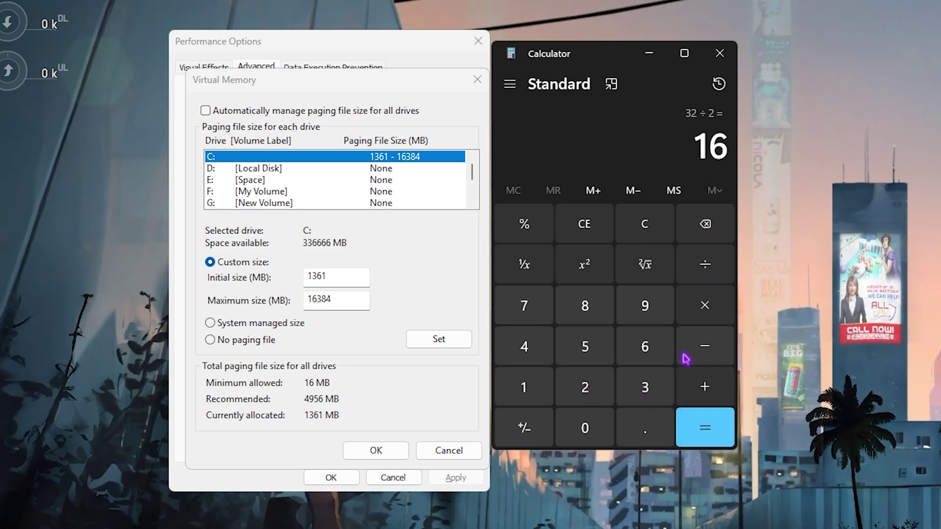
Step: Multiply the halved RAM amount by 1024 to convert it to megabytes
left_click(705, 305)
left_click(544, 385)
left_click(575, 422)
left_click(583, 385)
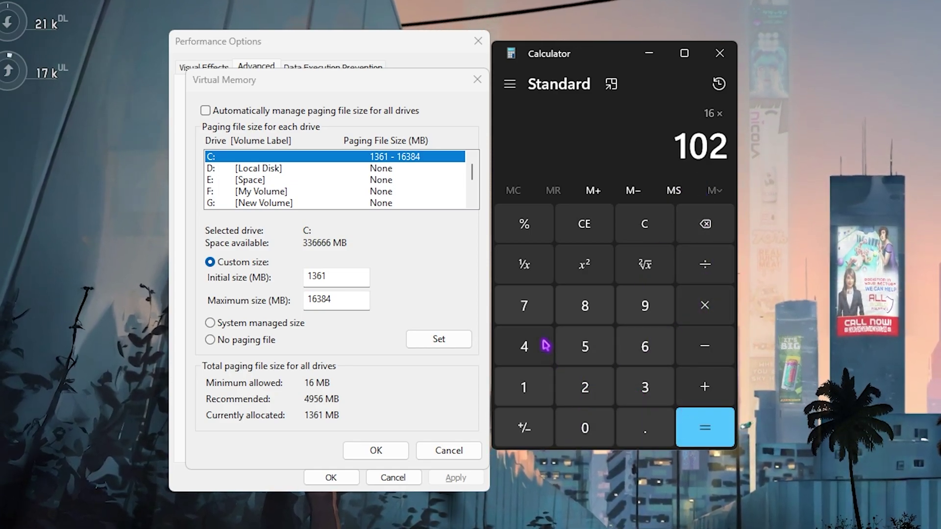
left_click(542, 343)
left_click(704, 421)
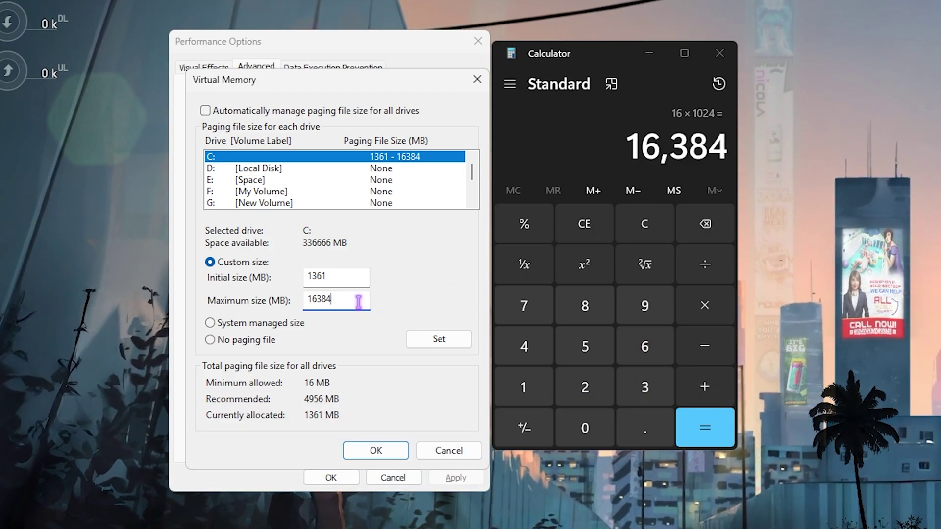
Step: Apply 16384 MB as the C: drive's maximum paging file size, and close Calculator and Performance Options
left_click_drag(361, 300, 234, 302)
left_click(425, 345)
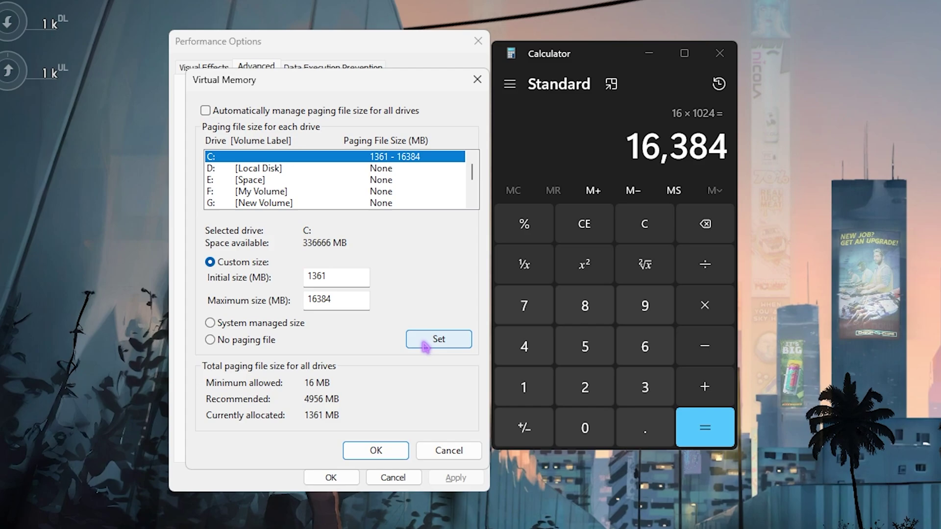
left_click(375, 448)
left_click(720, 49)
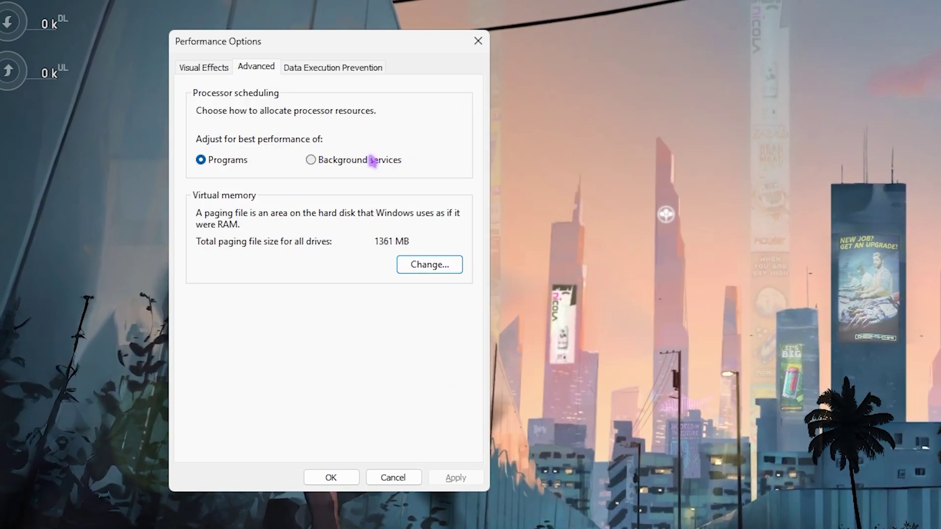
left_click(380, 478)
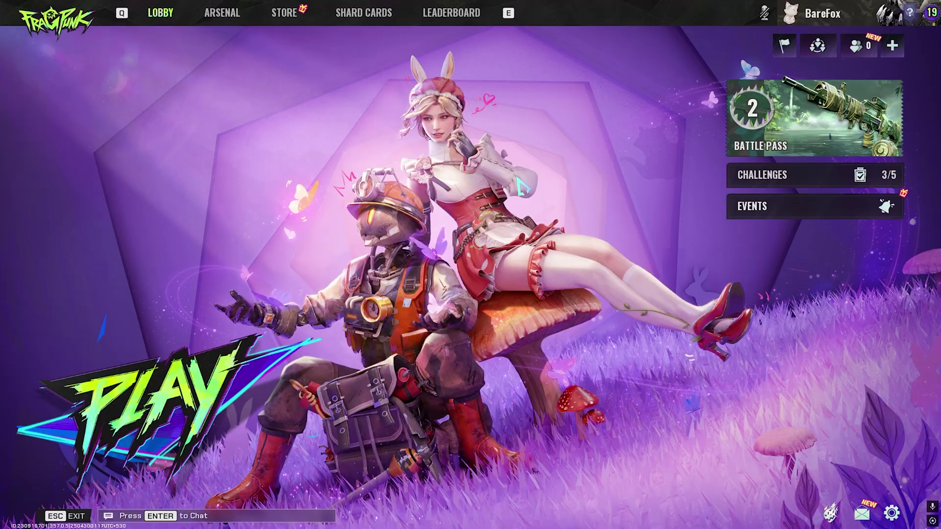
Step: Open the video settings in FragPunk
key("Escape")
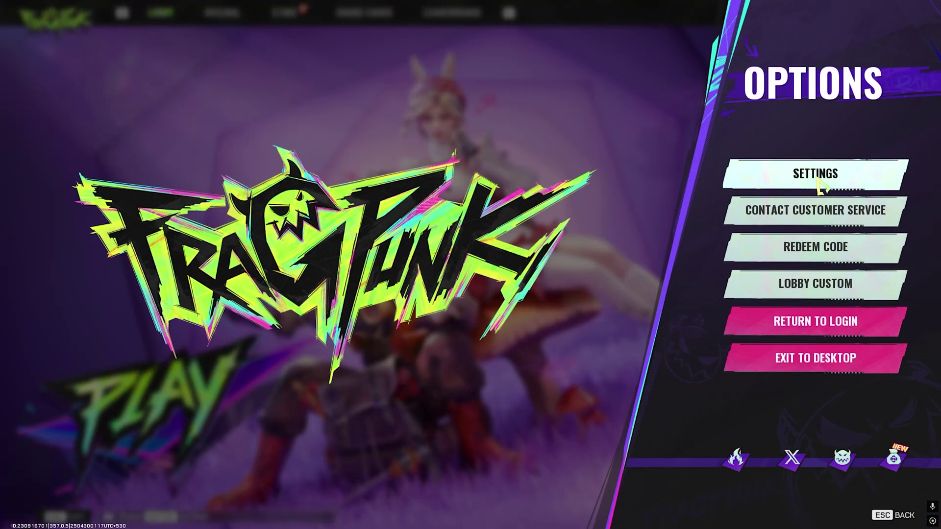
left_click(818, 185)
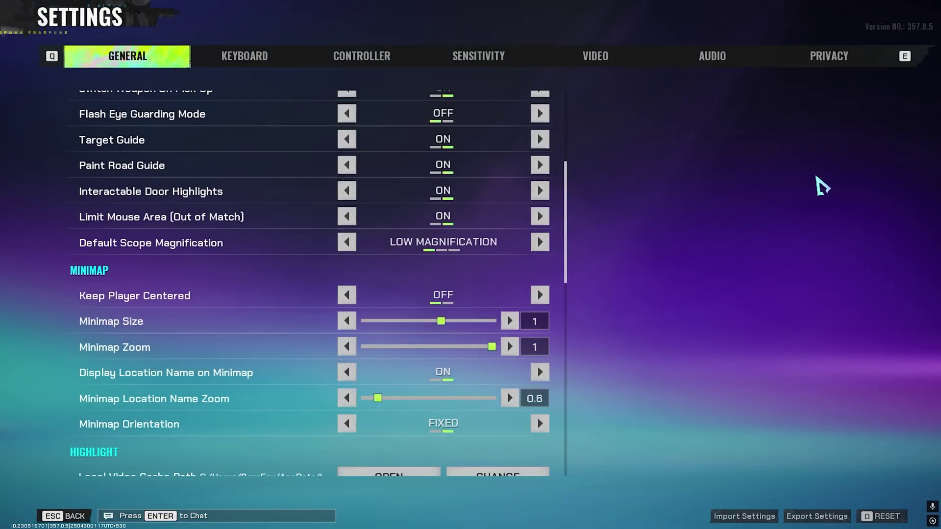
left_click(599, 59)
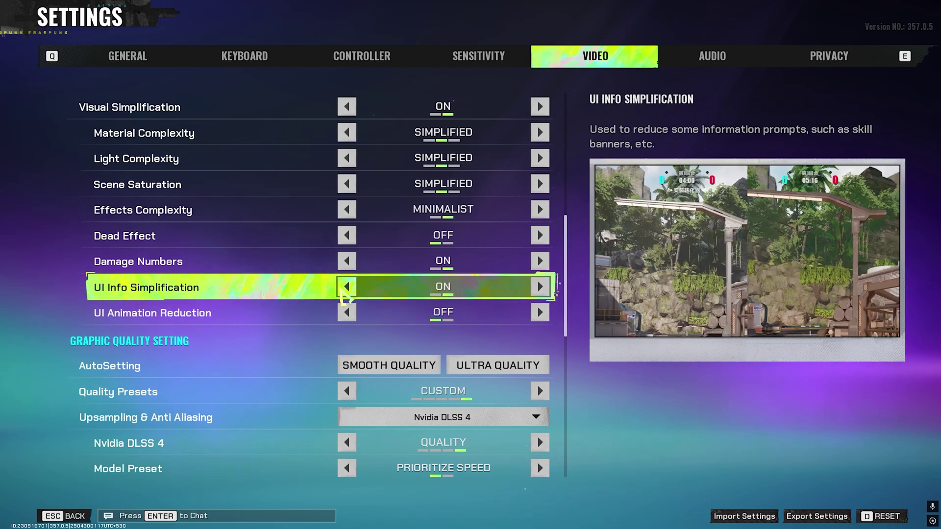
Step: Choose Nvidia DLSS 4 for Upsampling & Anti Aliasing in the graphic quality settings
scroll(156, 286, "down", 3)
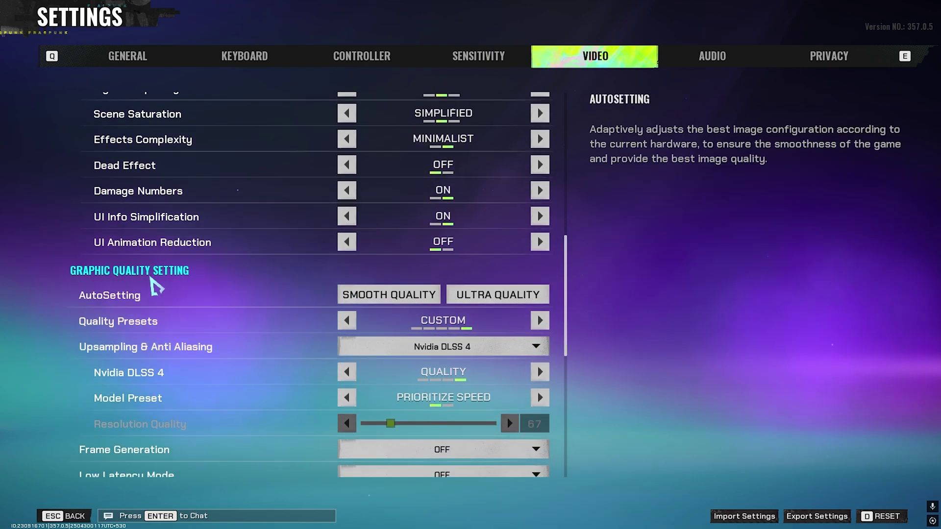
scroll(150, 287, "down", 1)
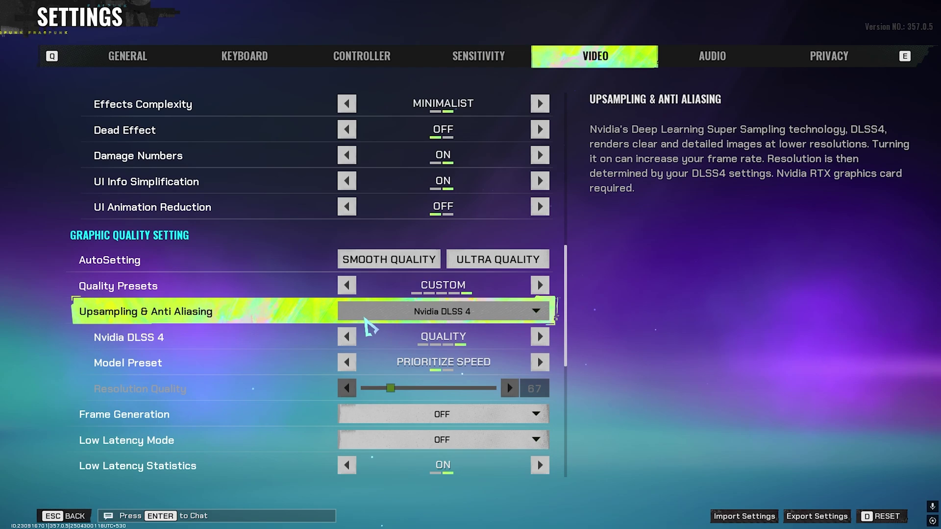
left_click(391, 323)
left_click(431, 354)
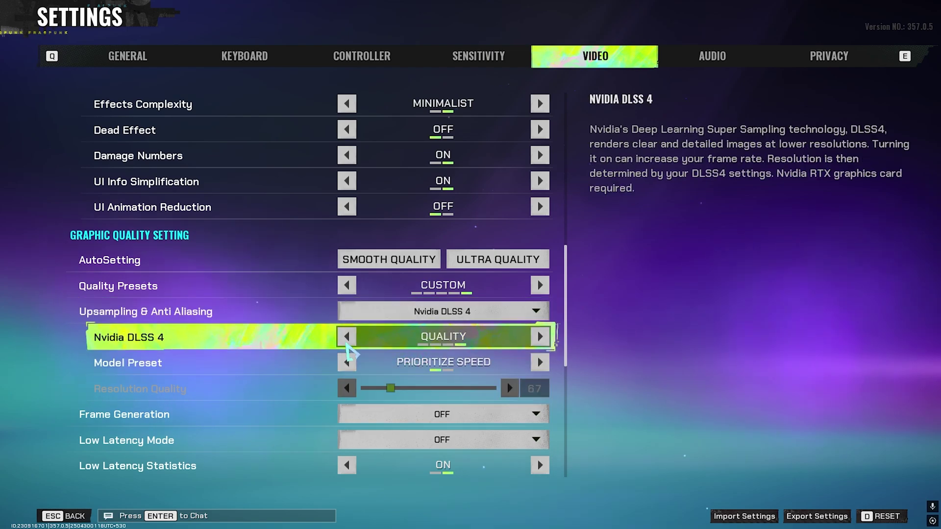
Step: Set Low Latency Mode to NVIDIA Reflex
scroll(275, 319, "down", 1)
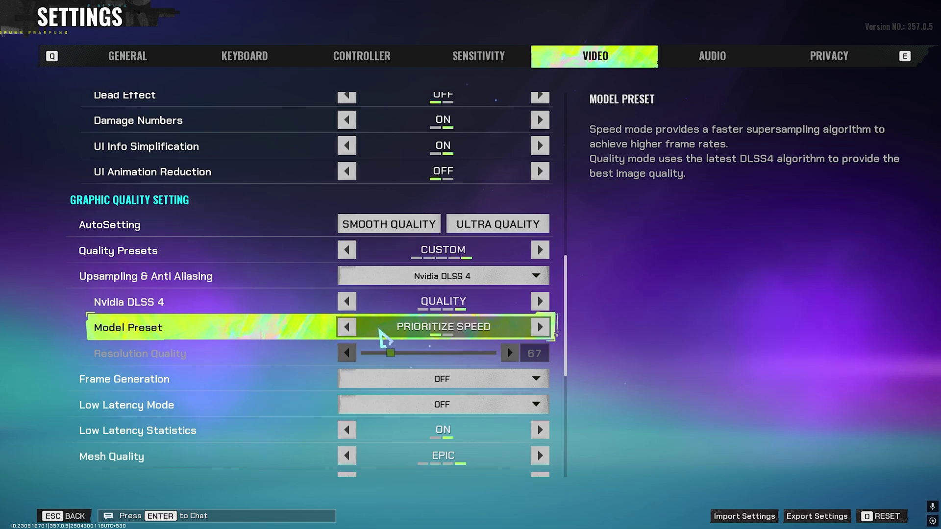
scroll(384, 339, "down", 1)
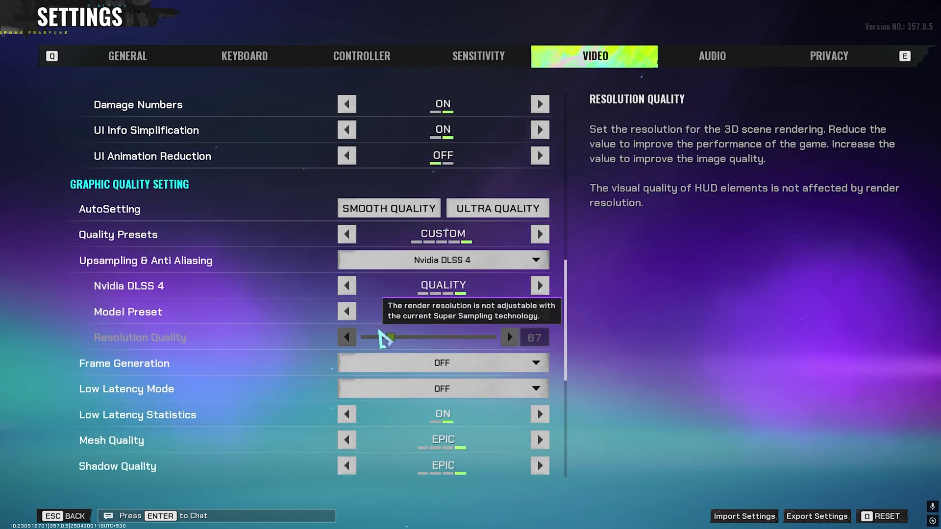
left_click(339, 373)
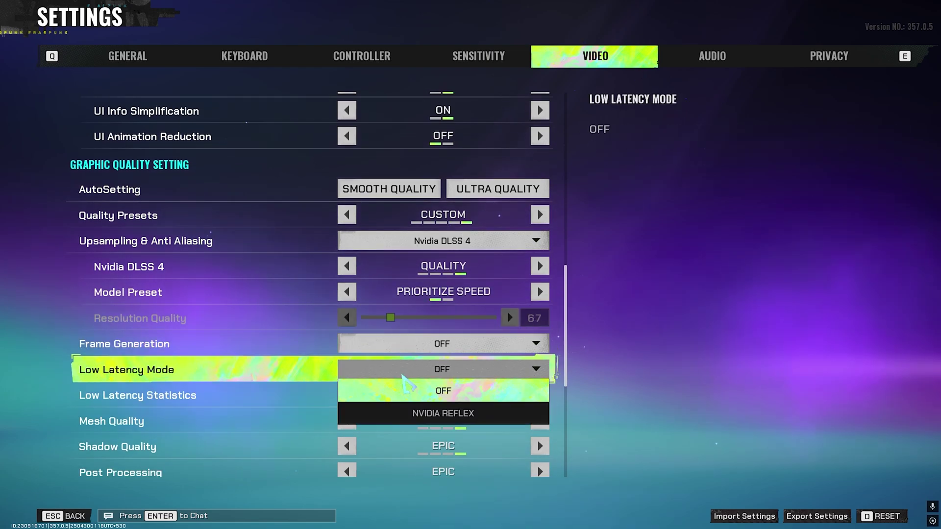
left_click(455, 410)
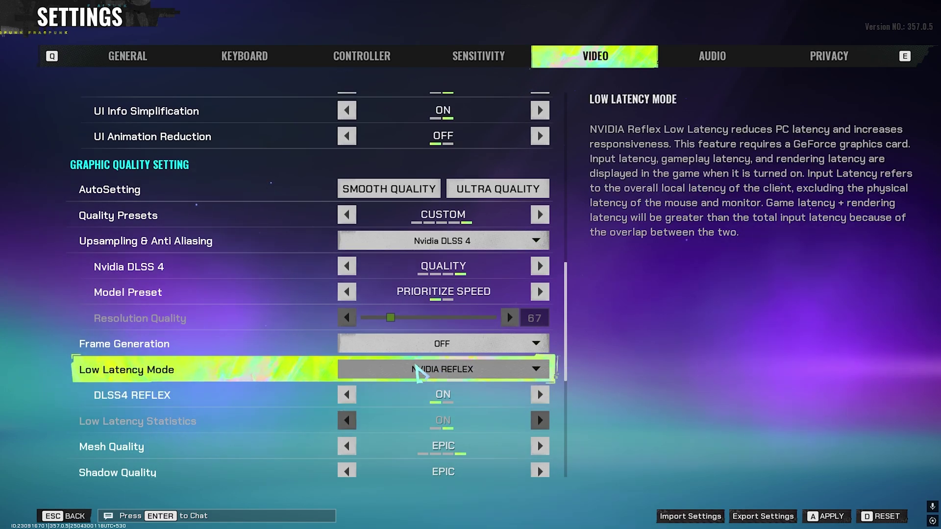
Step: Set Mesh Quality to High and Shadow Quality to Medium
scroll(162, 338, "down", 2)
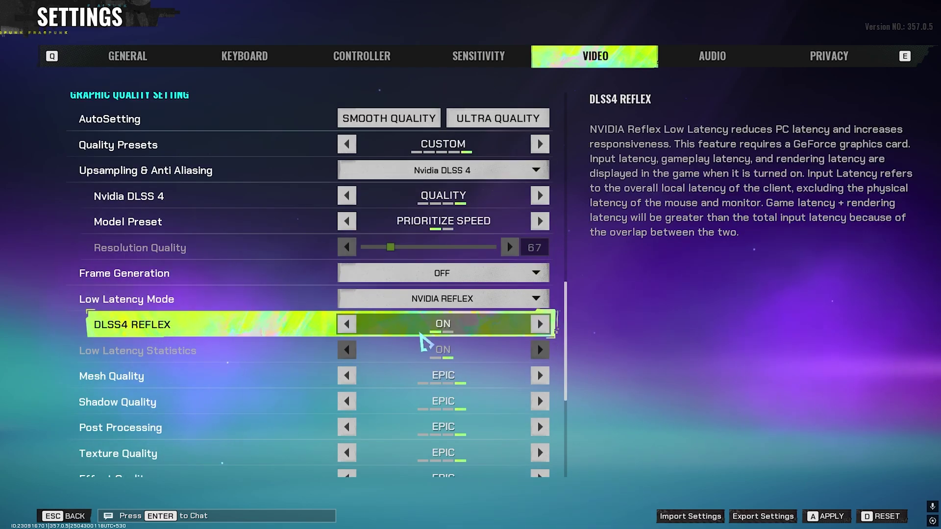
scroll(495, 335, "down", 1)
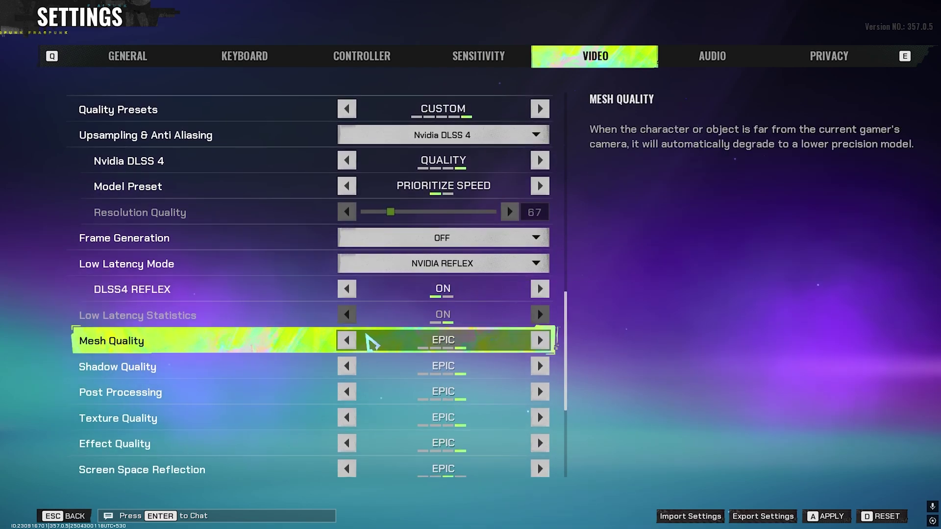
left_click(348, 341)
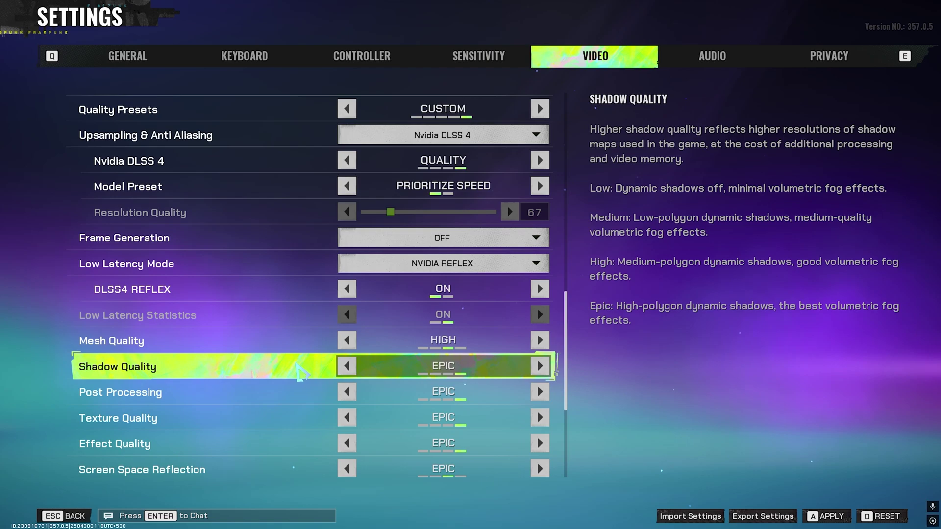
left_click(347, 365)
left_click(346, 365)
Step: Lower Post Processing to Low
scroll(372, 382, "down", 1)
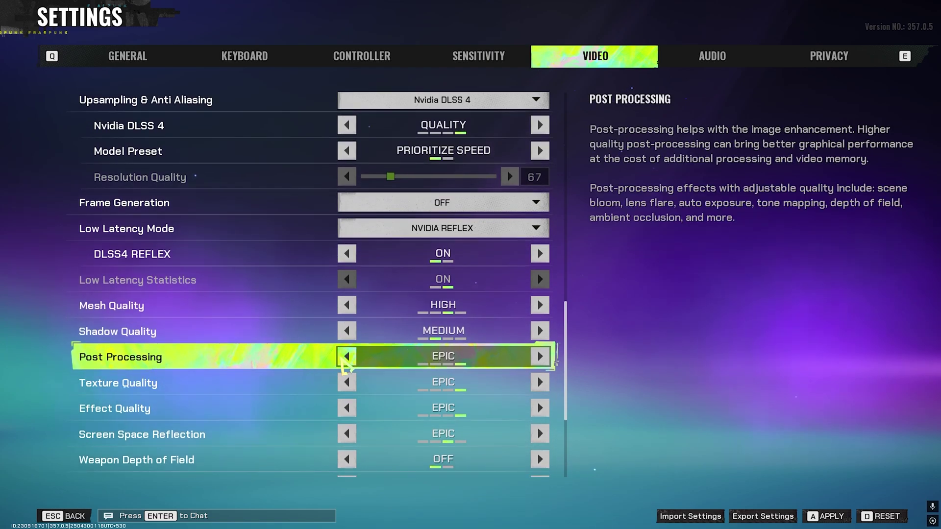
left_click(346, 357)
left_click(347, 357)
left_click(347, 357)
Step: Set Texture Quality to High and Effect Quality to Medium
scroll(361, 343, "down", 1)
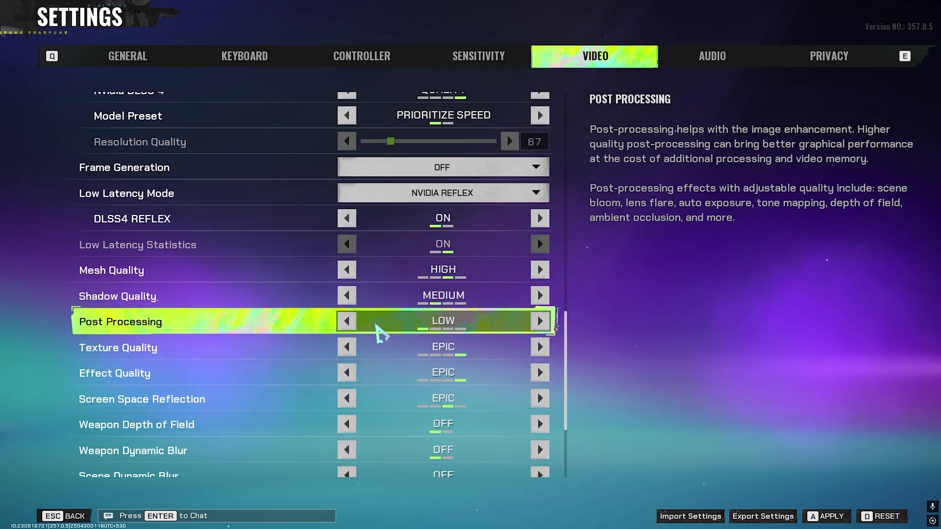
left_click(350, 348)
left_click(350, 372)
left_click(351, 372)
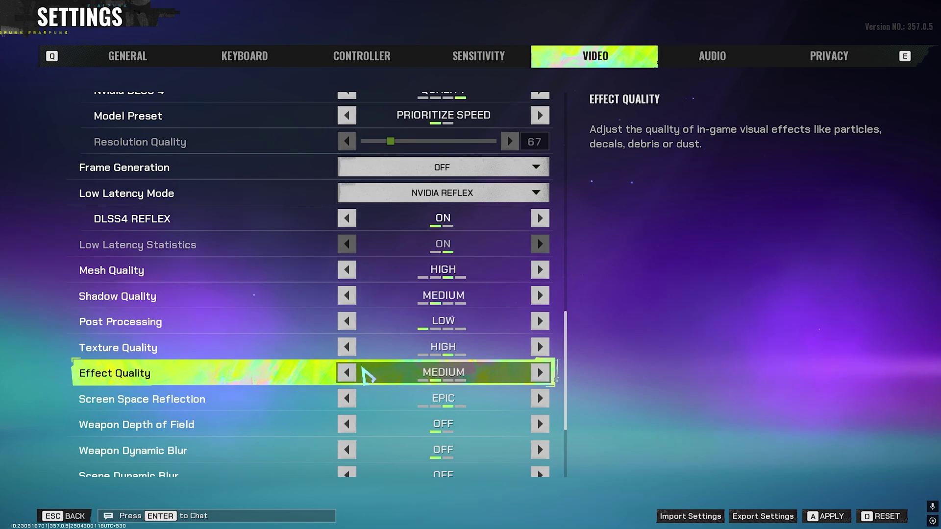
Step: Turn Screen Space Reflection off
scroll(371, 364, "down", 1)
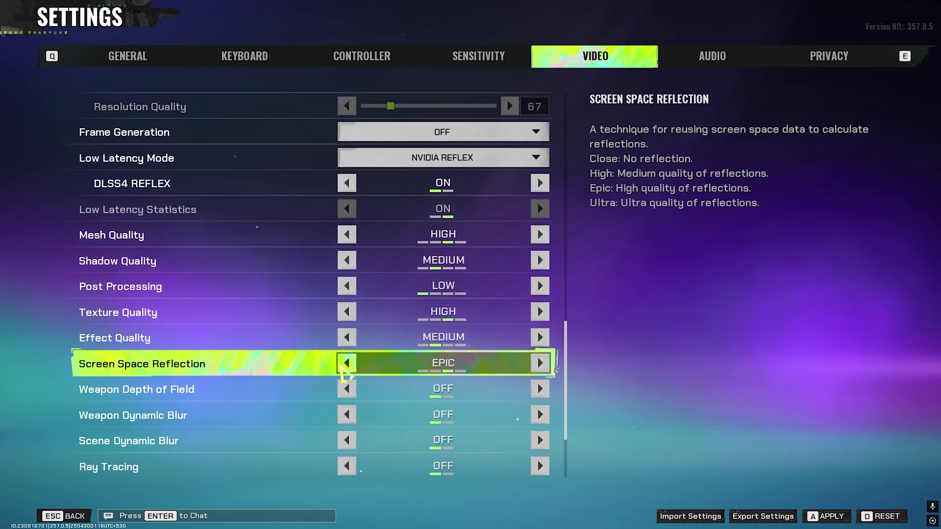
left_click(345, 364)
left_click(345, 364)
scroll(344, 374, "down", 1)
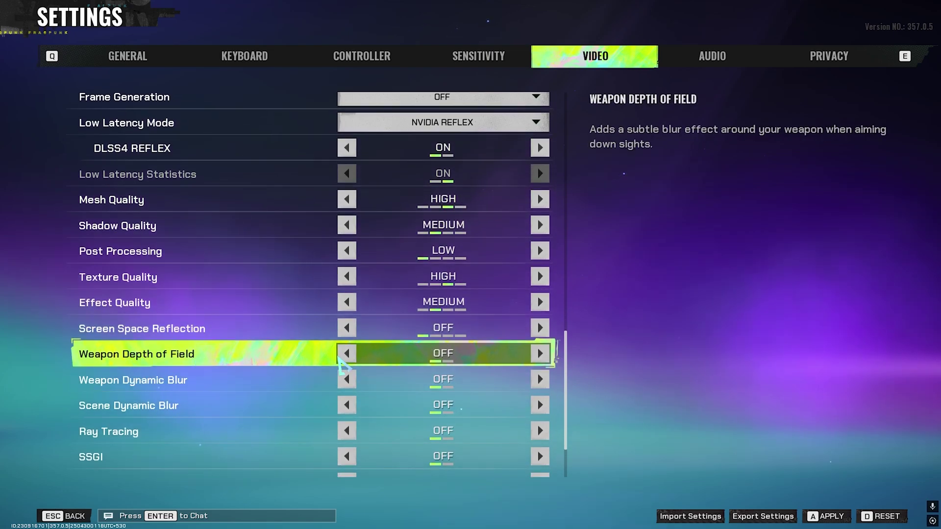